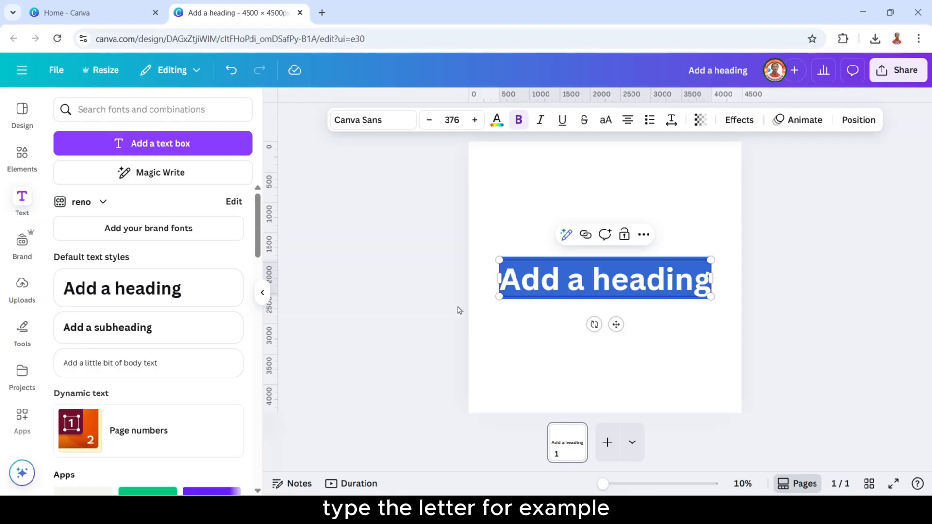
Step: Turn the heading into a letter R in the OPTIDutch Regular font, enlarged to fill the middle of the page
{"action": "type", "text": "R"}
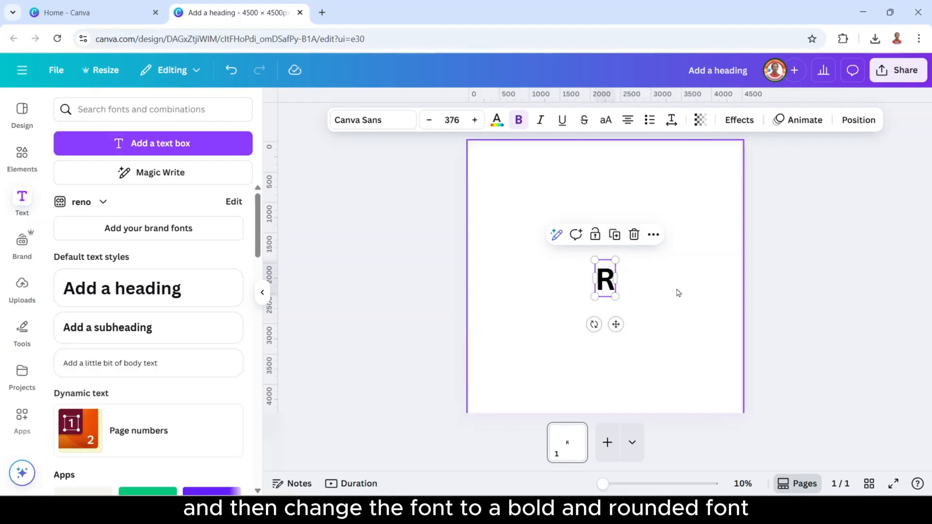
{"action": "left_click", "coordinate": [370, 122]}
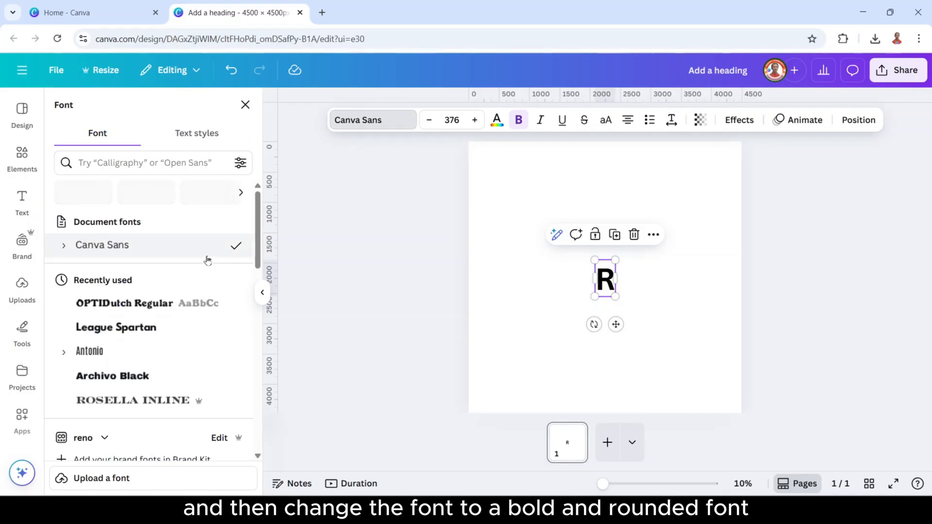
{"action": "left_click", "coordinate": [108, 309]}
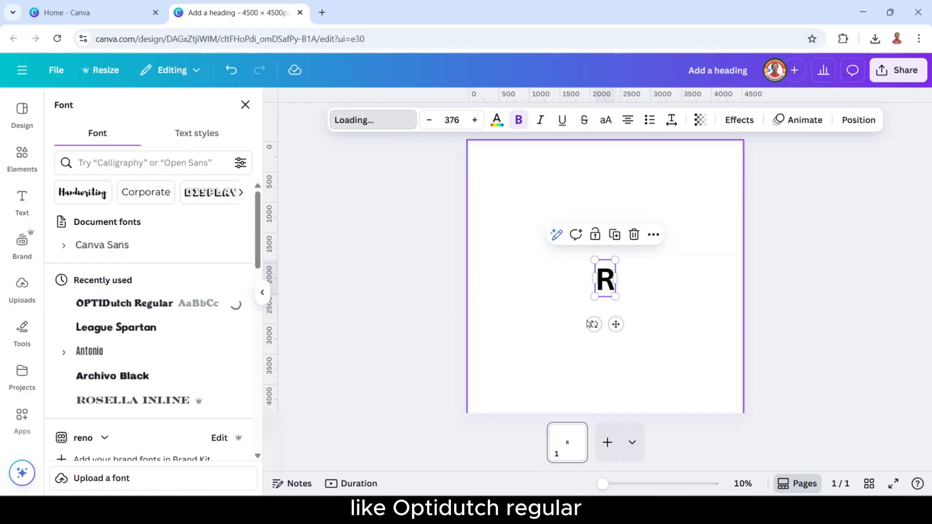
{"action": "left_click_drag", "start_coordinate": [591, 297], "coordinate": [512, 378]}
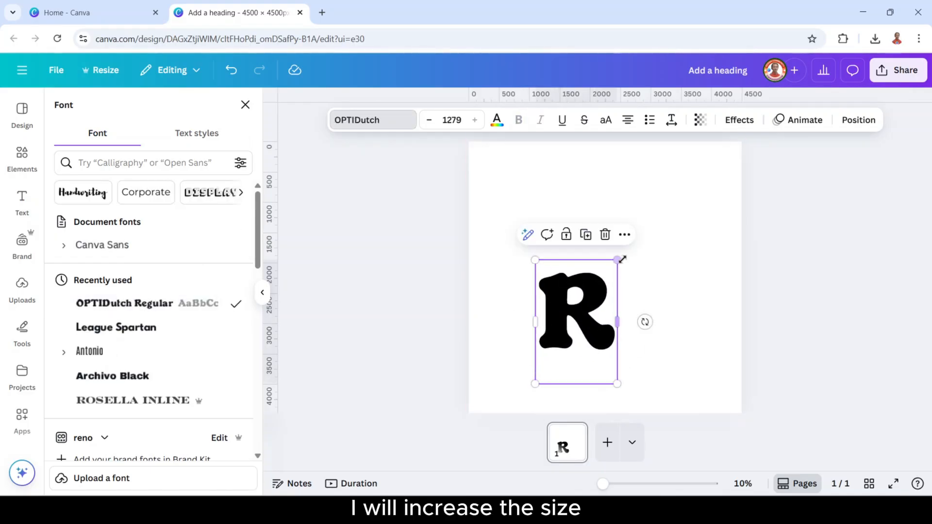
{"action": "left_click_drag", "start_coordinate": [618, 252], "coordinate": [717, 174]}
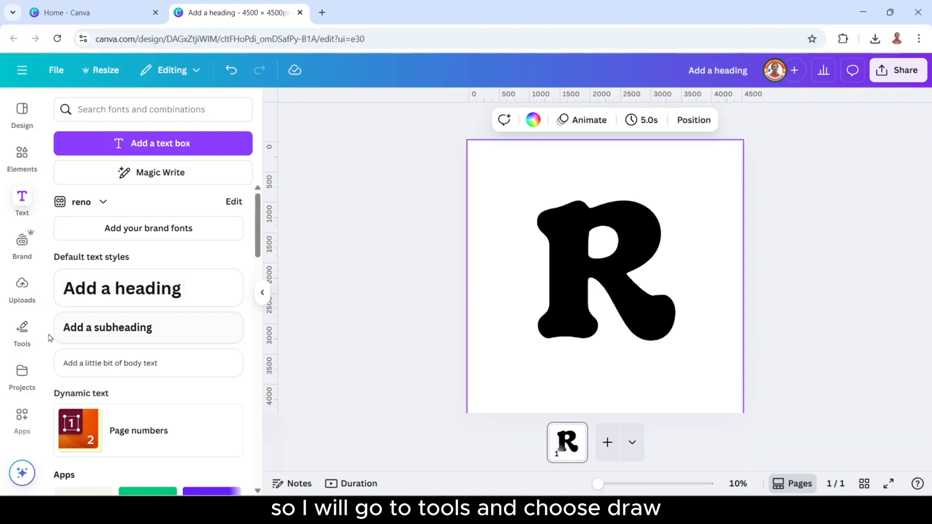
Step: Set up the Marker drawing tool in white with weight 39 and draw a short stroke above the R's counter
{"action": "left_click", "coordinate": [19, 330]}
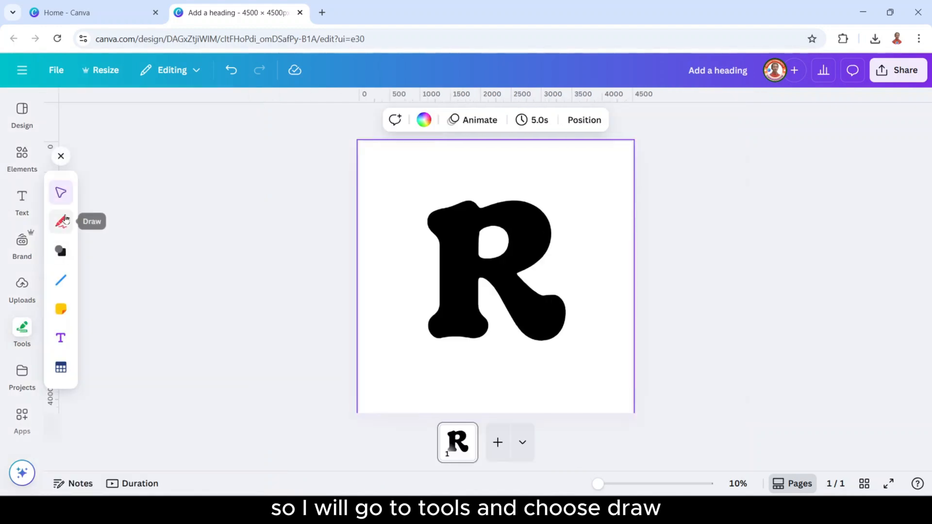
{"action": "left_click", "coordinate": [65, 225]}
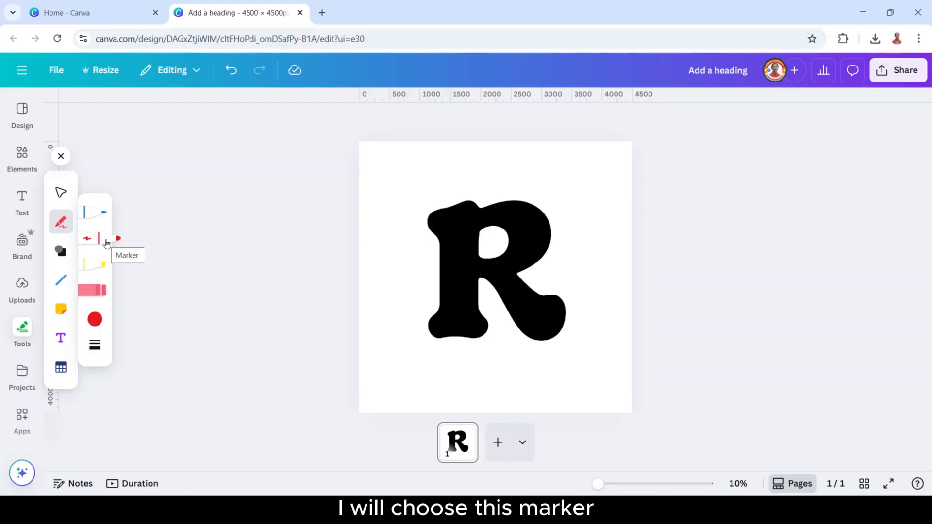
{"action": "left_click", "coordinate": [107, 243]}
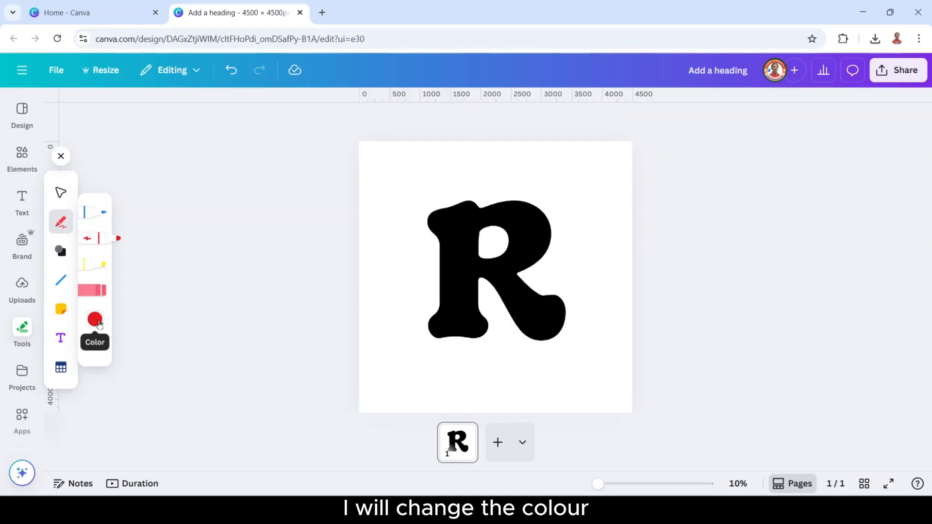
{"action": "left_click", "coordinate": [97, 321]}
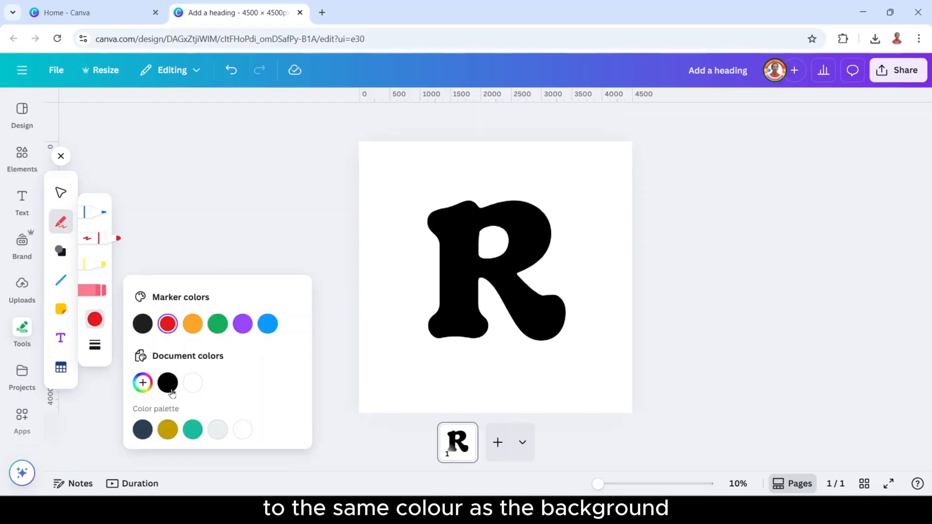
{"action": "left_click", "coordinate": [243, 429]}
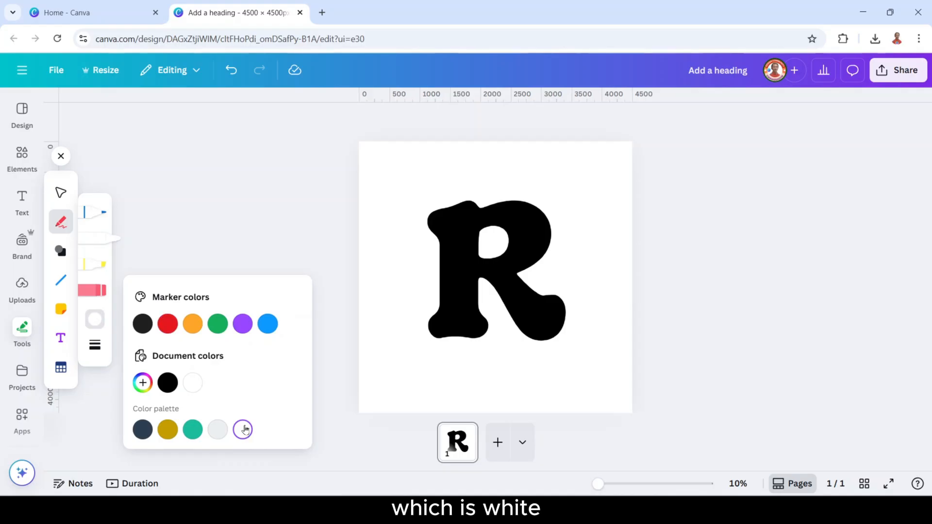
{"action": "left_click", "coordinate": [94, 347]}
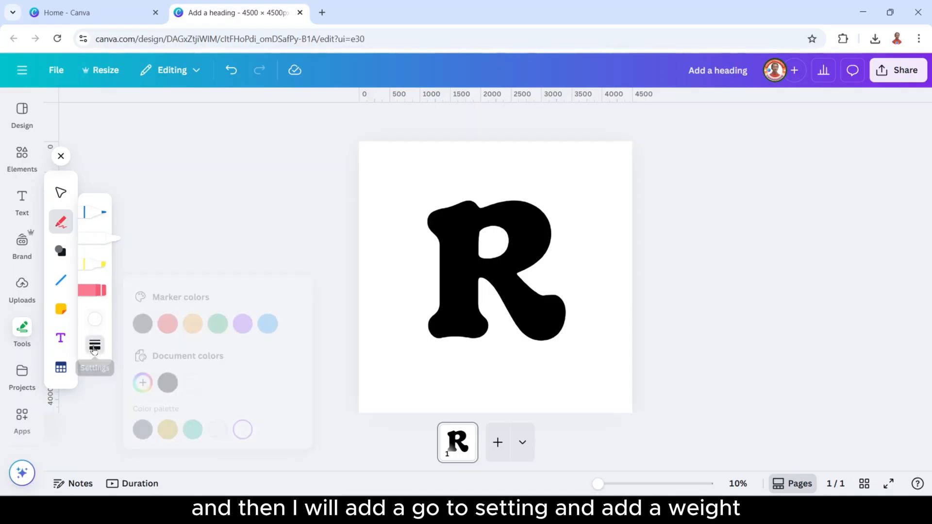
{"action": "left_click_drag", "start_coordinate": [190, 360], "coordinate": [179, 360]}
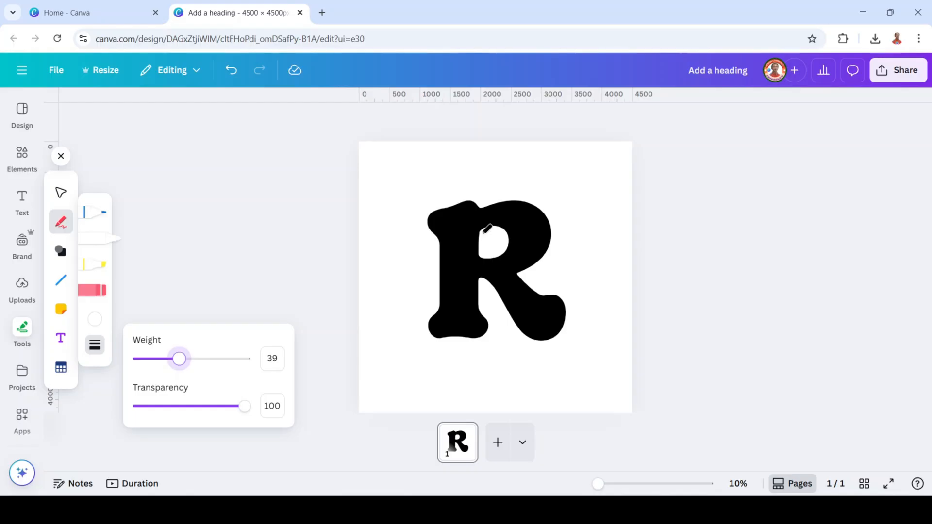
{"action": "left_click", "coordinate": [490, 226]}
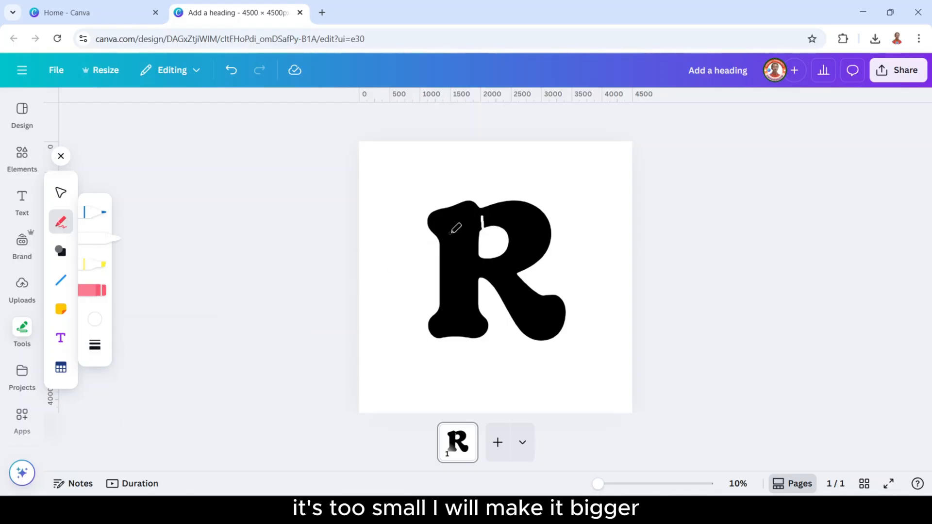
Step: Set the marker weight to 65 and paint white over the joint below the R's counter, separating stem from bowl and leg
{"action": "left_click", "coordinate": [95, 346]}
{"action": "left_click_drag", "start_coordinate": [164, 358], "coordinate": [208, 363]}
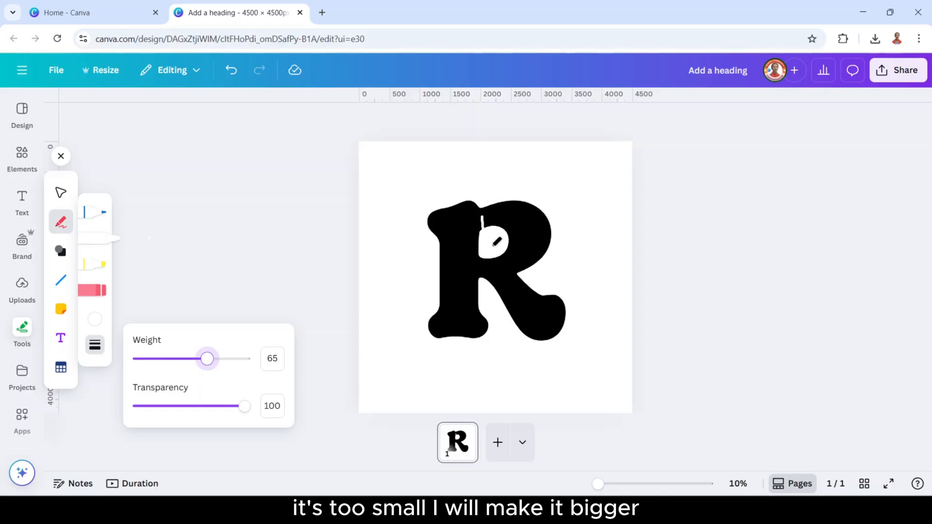
{"action": "left_click_drag", "start_coordinate": [485, 217], "coordinate": [488, 270]}
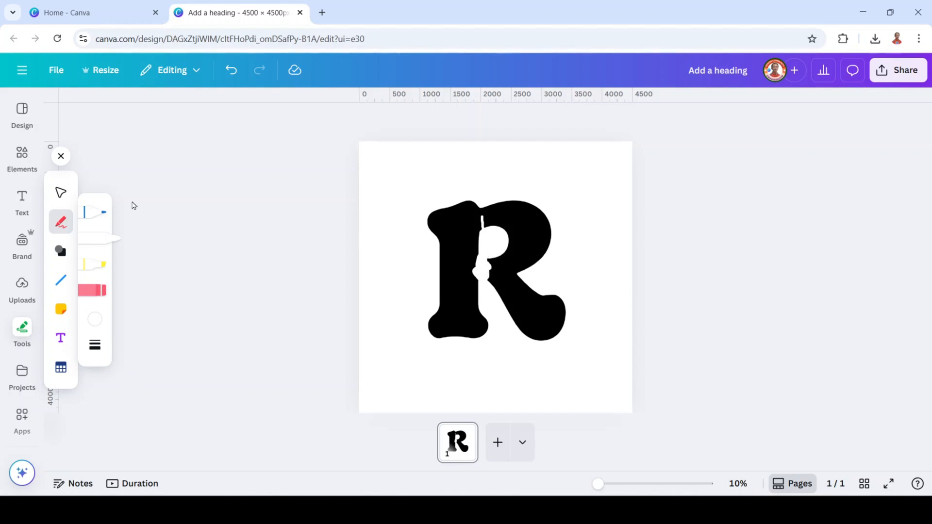
Step: Delete the thin white stroke above the R's counter
{"action": "left_click", "coordinate": [60, 193]}
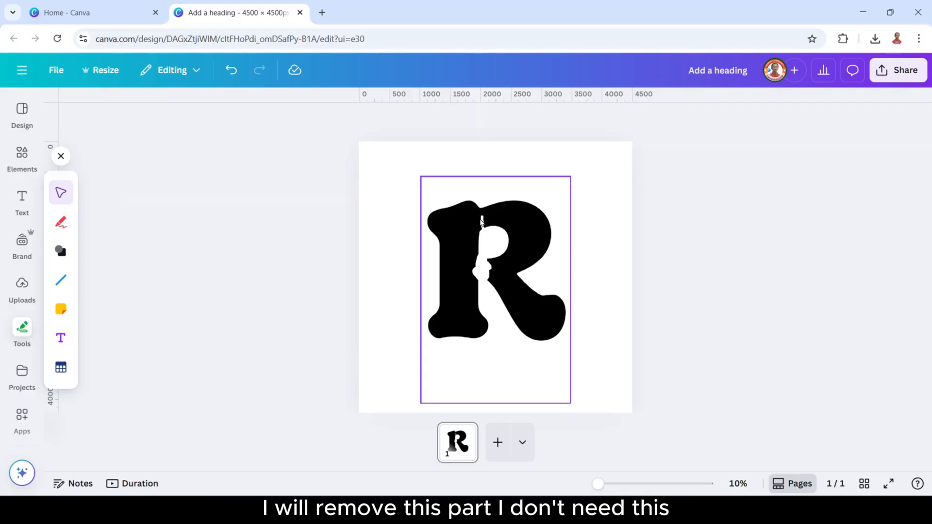
{"action": "left_click", "coordinate": [483, 219]}
{"action": "left_click", "coordinate": [483, 219]}
{"action": "left_click", "coordinate": [503, 191]}
Step: Download the design as a PNG at size 1
{"action": "left_click", "coordinate": [900, 72]}
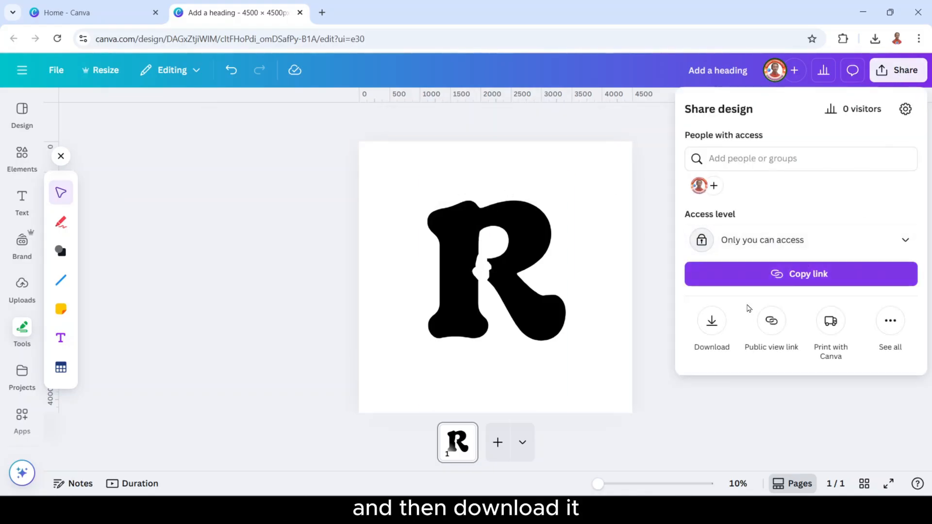
{"action": "left_click", "coordinate": [711, 321]}
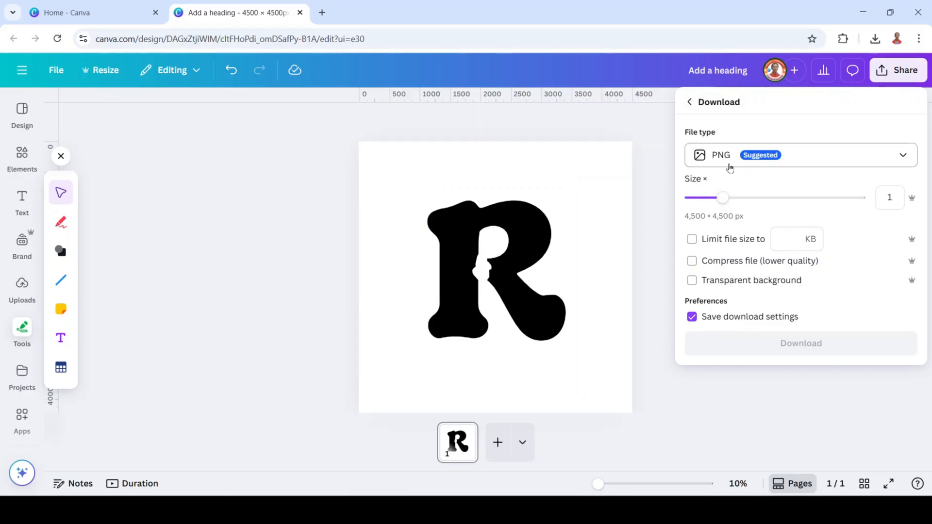
{"action": "left_click", "coordinate": [799, 346]}
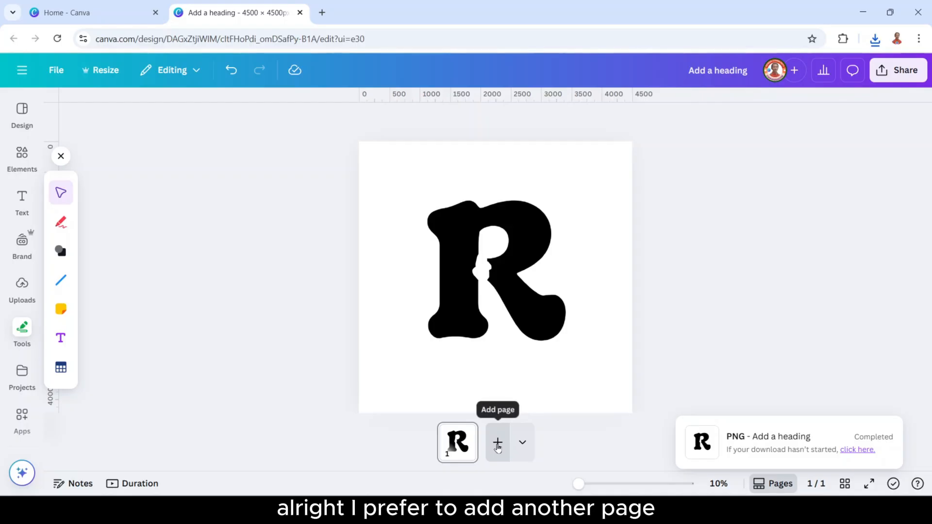
Step: Add a second page and place the downloaded image "Add a heading (40).png" on it
{"action": "left_click", "coordinate": [498, 444]}
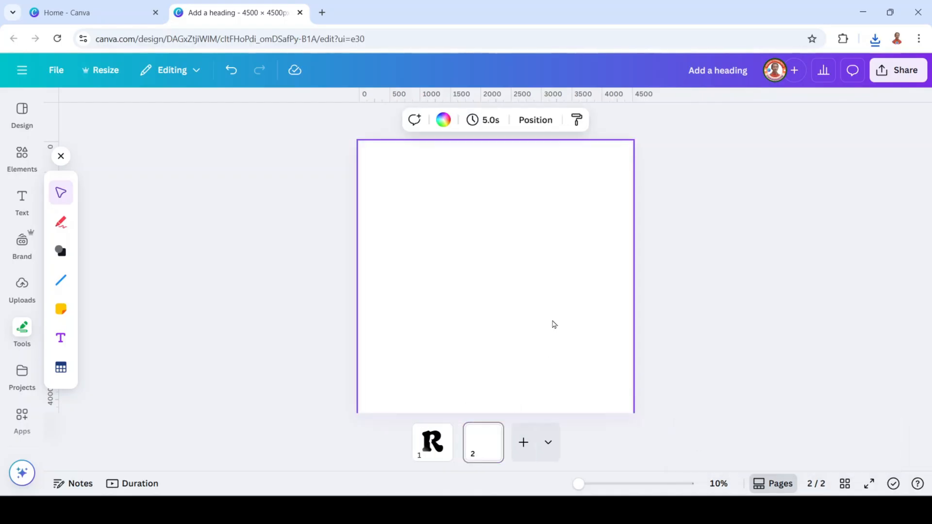
{"action": "left_click", "coordinate": [875, 39]}
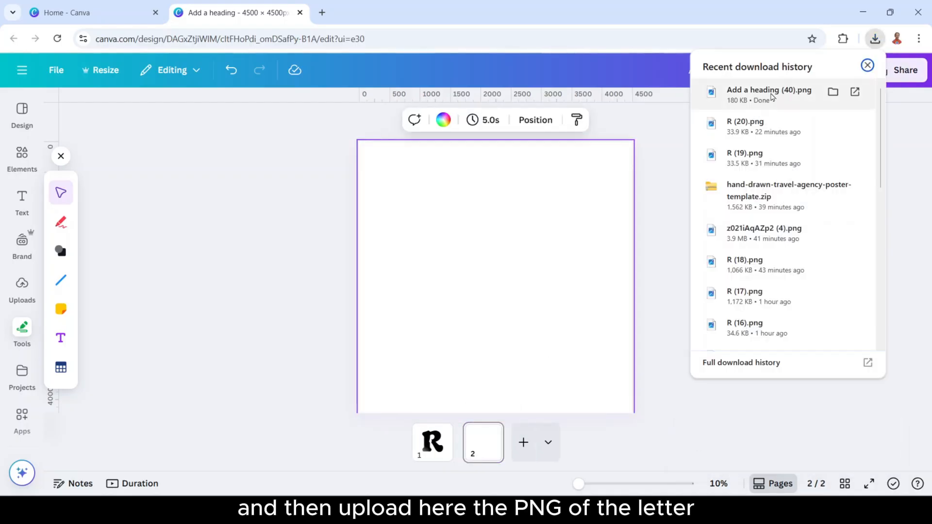
{"action": "left_click_drag", "start_coordinate": [776, 93], "coordinate": [547, 309]}
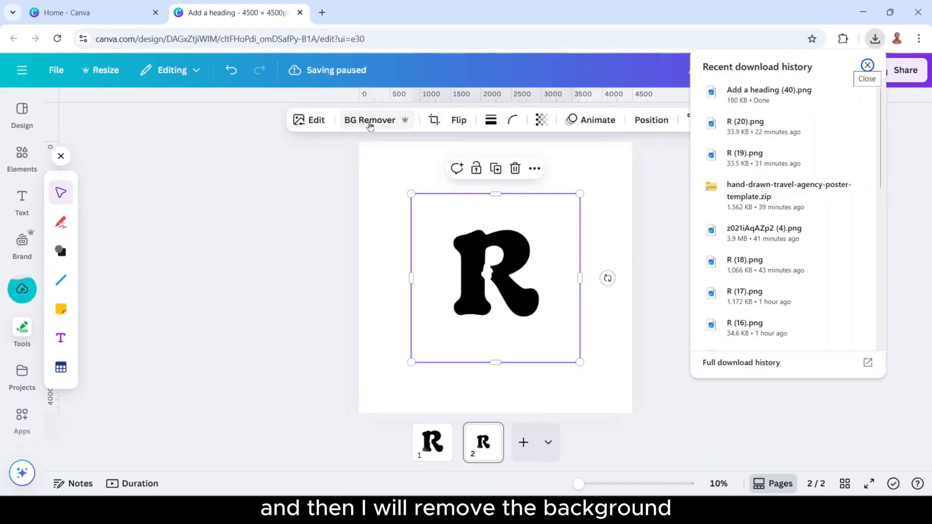
Step: Remove the background of the R image and move it to the lower-left part of the page
{"action": "left_click", "coordinate": [369, 121]}
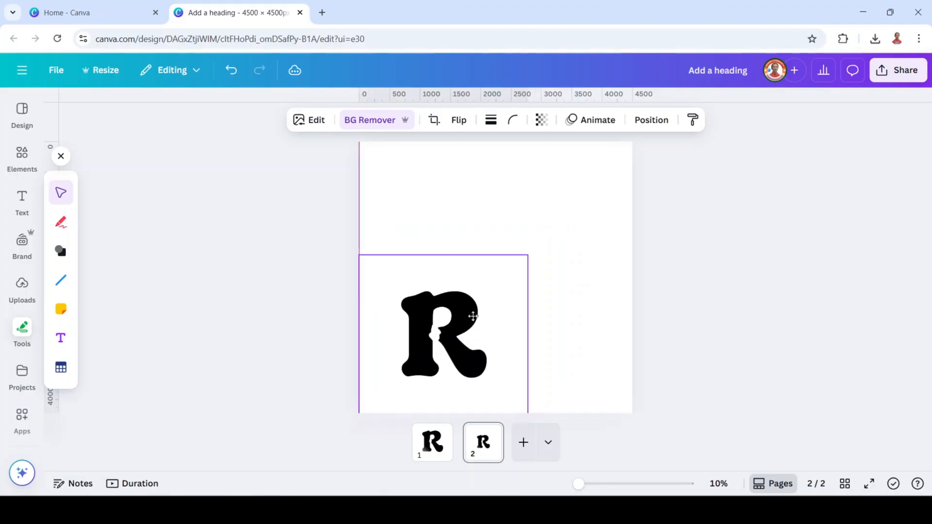
{"action": "left_click_drag", "start_coordinate": [512, 303], "coordinate": [487, 327]}
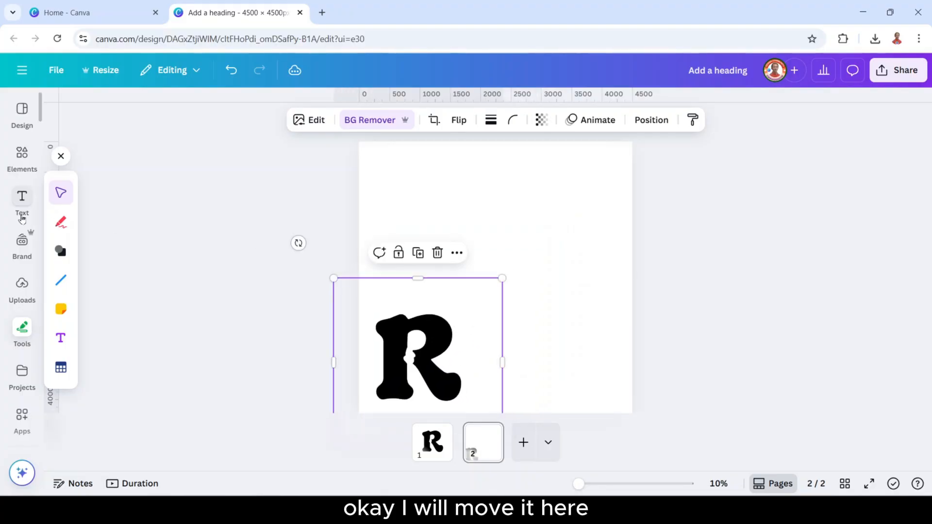
Step: Search the elements for "rock" and limit the results to photos
{"action": "left_click", "coordinate": [22, 156]}
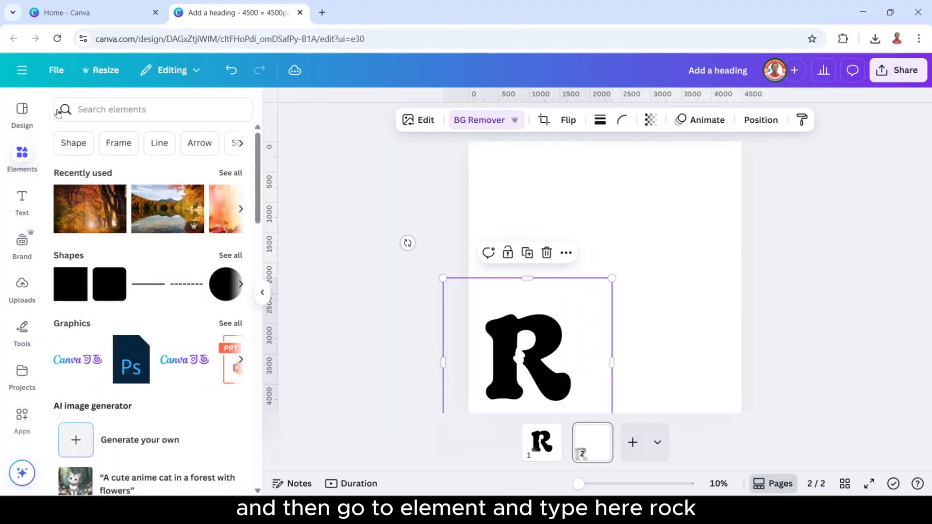
{"action": "left_click", "coordinate": [137, 110]}
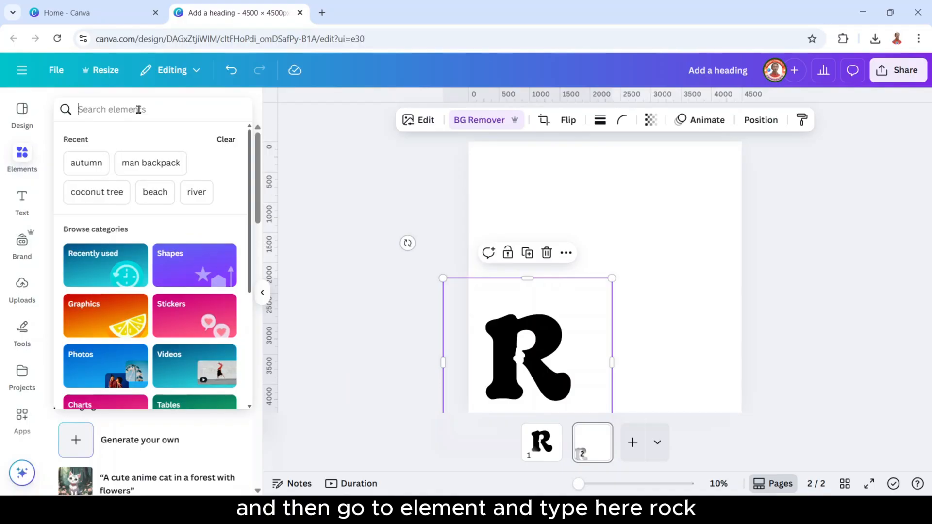
{"action": "type", "text": "rock"}
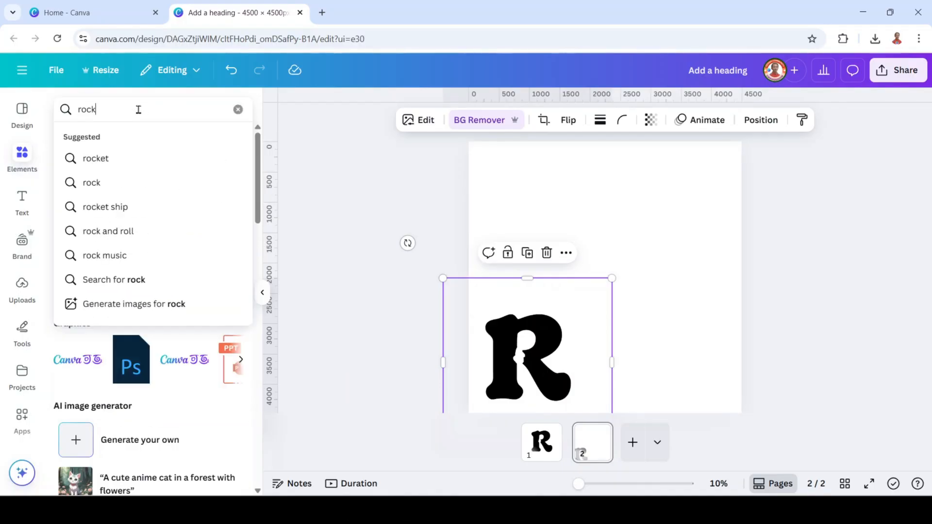
{"action": "key", "text": "Return"}
{"action": "left_click", "coordinate": [174, 138]}
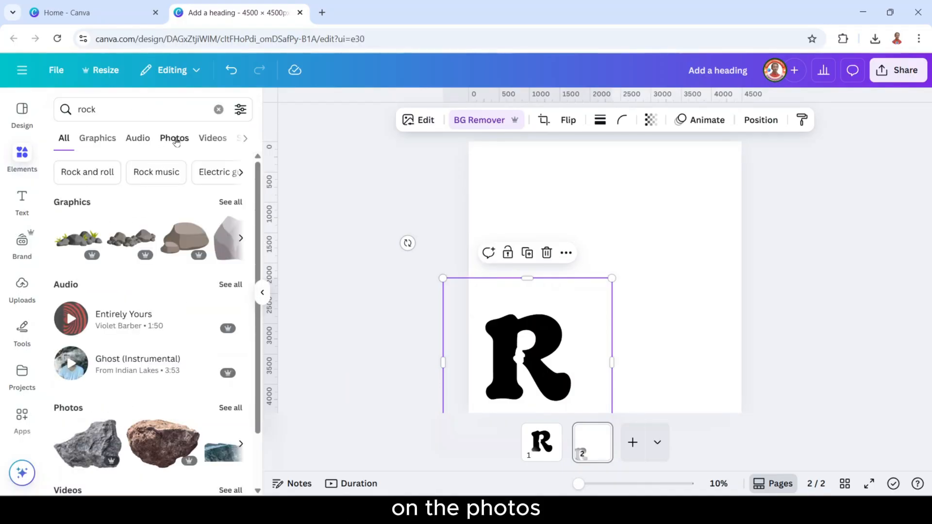
Step: Add the free grey-brown cracked rock surface photo to page 2 and move it to the page's upper right, clear of the R
{"action": "scroll", "coordinate": [209, 274], "scroll_direction": "down", "scroll_amount": 10}
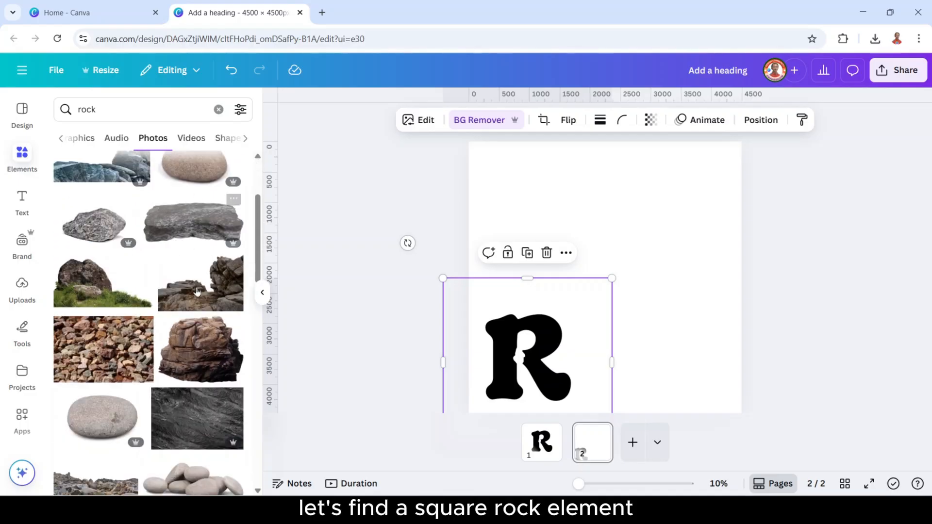
{"action": "scroll", "coordinate": [197, 290], "scroll_direction": "down", "scroll_amount": 10}
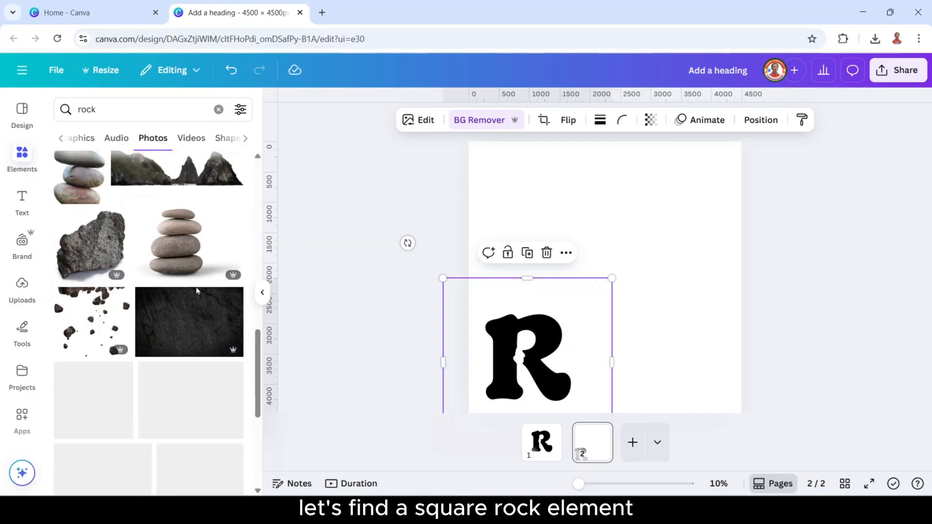
{"action": "scroll", "coordinate": [196, 290], "scroll_direction": "down", "scroll_amount": 8}
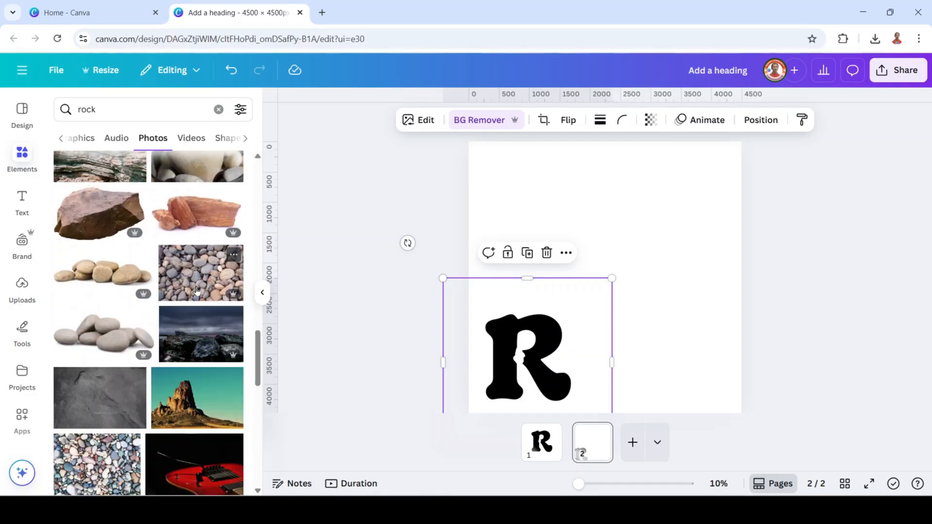
{"action": "scroll", "coordinate": [197, 290], "scroll_direction": "down", "scroll_amount": 5}
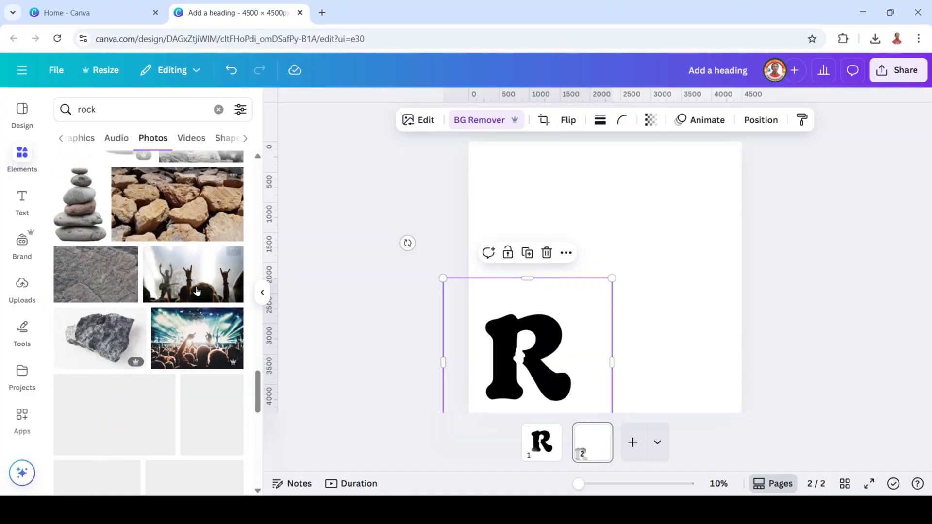
{"action": "left_click", "coordinate": [102, 273]}
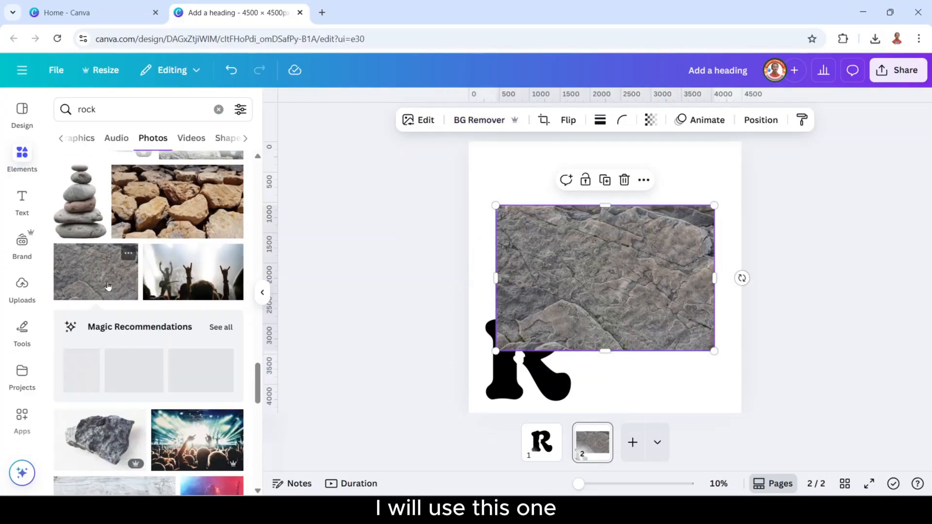
{"action": "left_click_drag", "start_coordinate": [498, 298], "coordinate": [529, 238]}
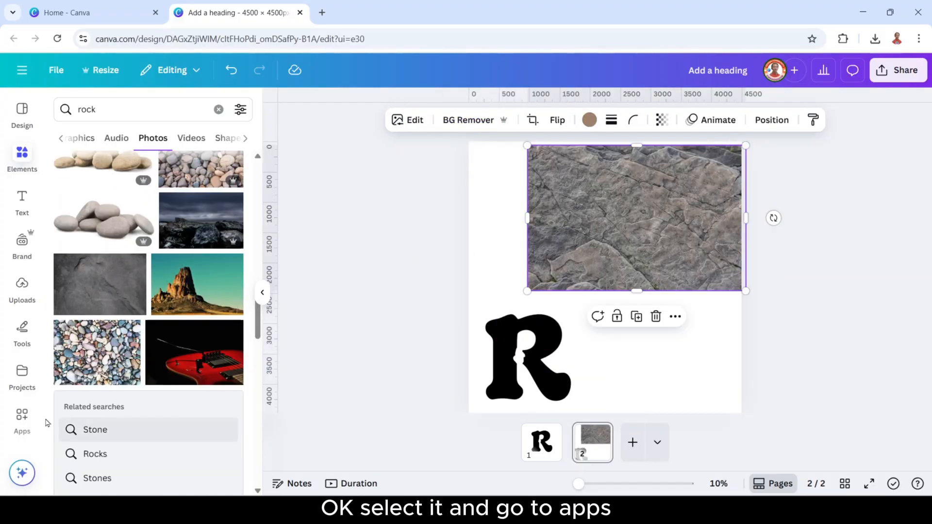
Step: Find the Image Cutout Maker app by searching for "cutout" and open it for the selected rock photo
{"action": "left_click", "coordinate": [21, 418]}
{"action": "left_click", "coordinate": [111, 109]}
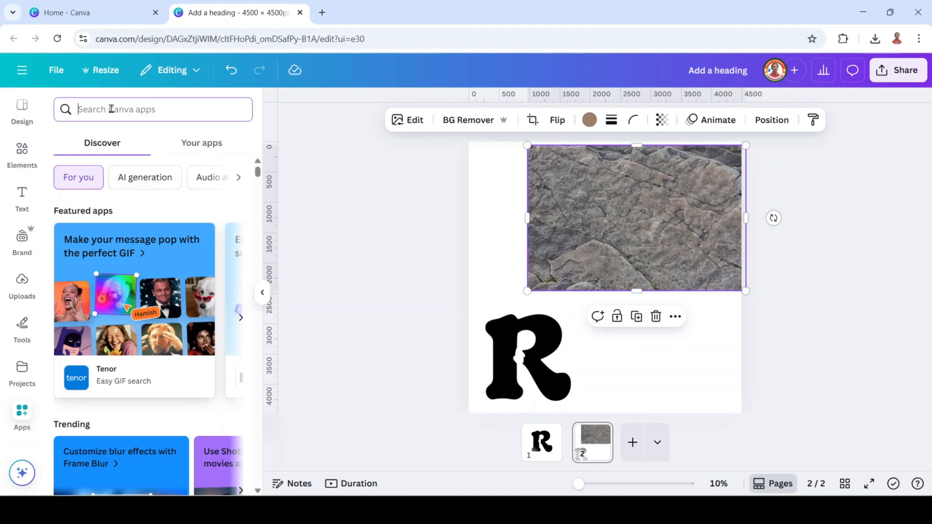
{"action": "type", "text": "cutout"}
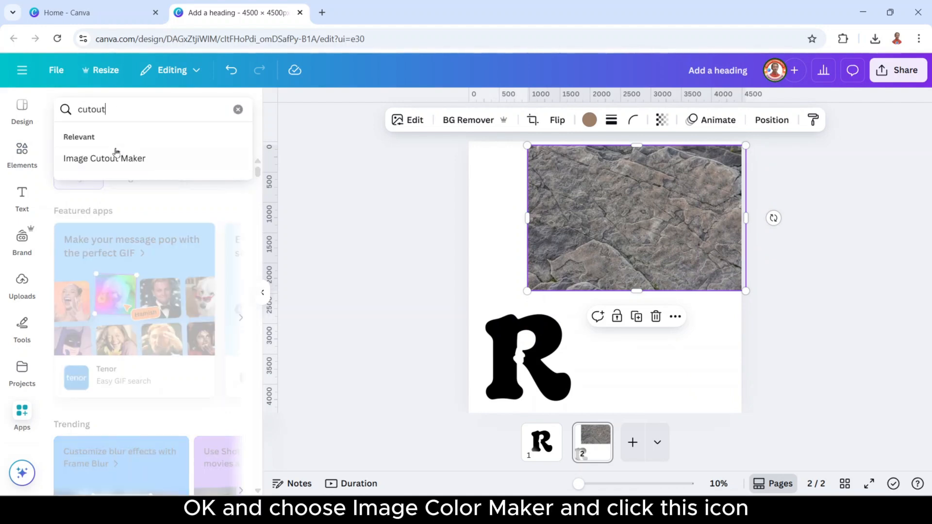
{"action": "left_click", "coordinate": [116, 153]}
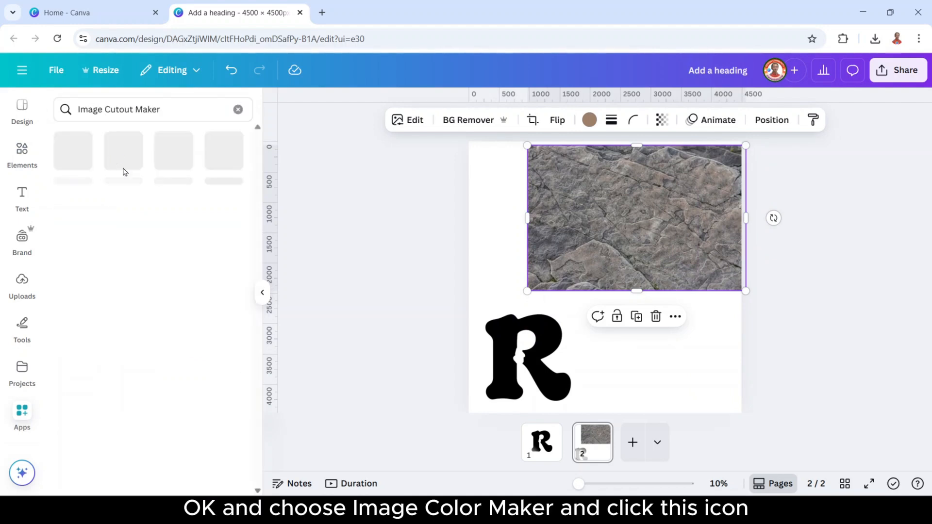
{"action": "left_click", "coordinate": [74, 153]}
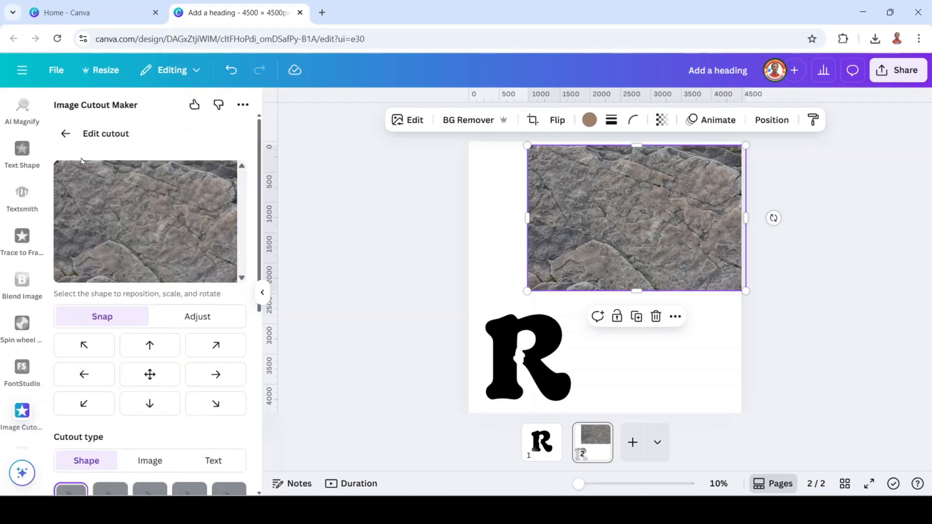
Step: Use the R image as the cutout shape, enlarge it to the rock preview's full height and move it to the middle
{"action": "scroll", "coordinate": [153, 277], "scroll_direction": "down", "scroll_amount": 5}
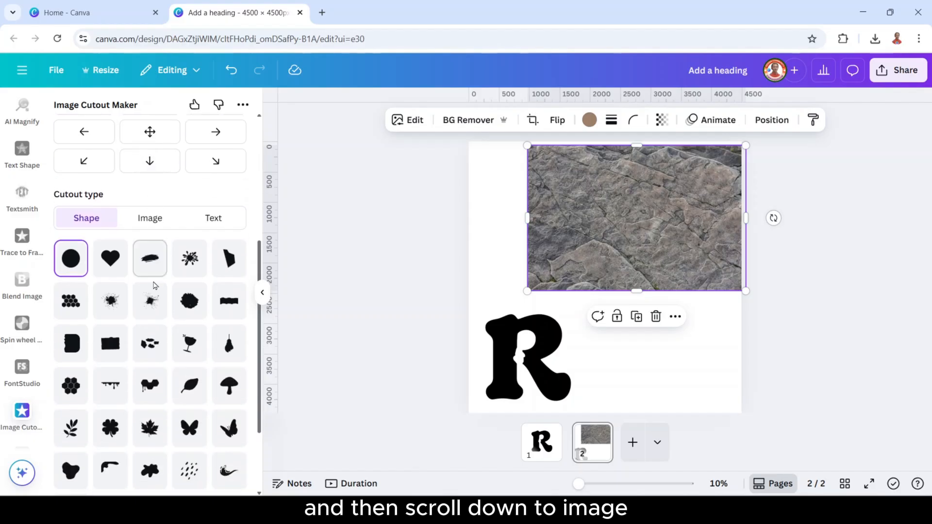
{"action": "left_click", "coordinate": [149, 218]}
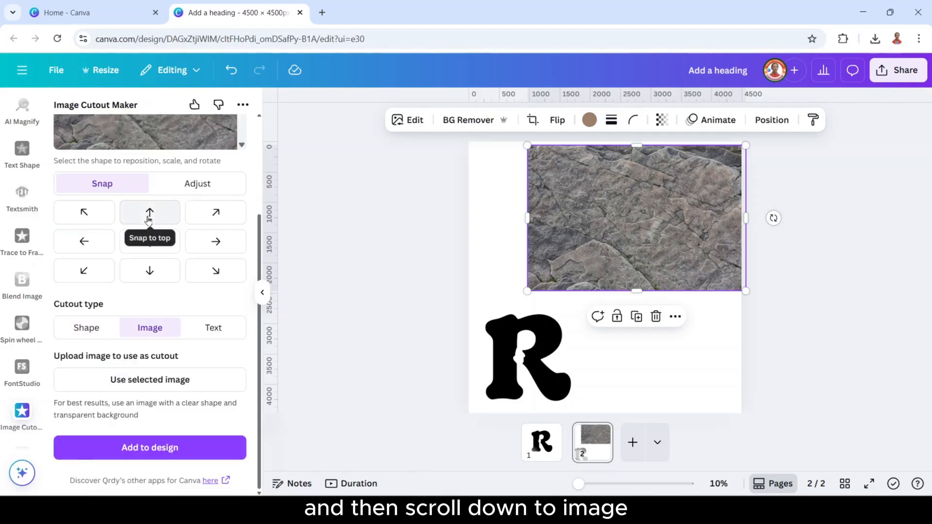
{"action": "left_click", "coordinate": [535, 359]}
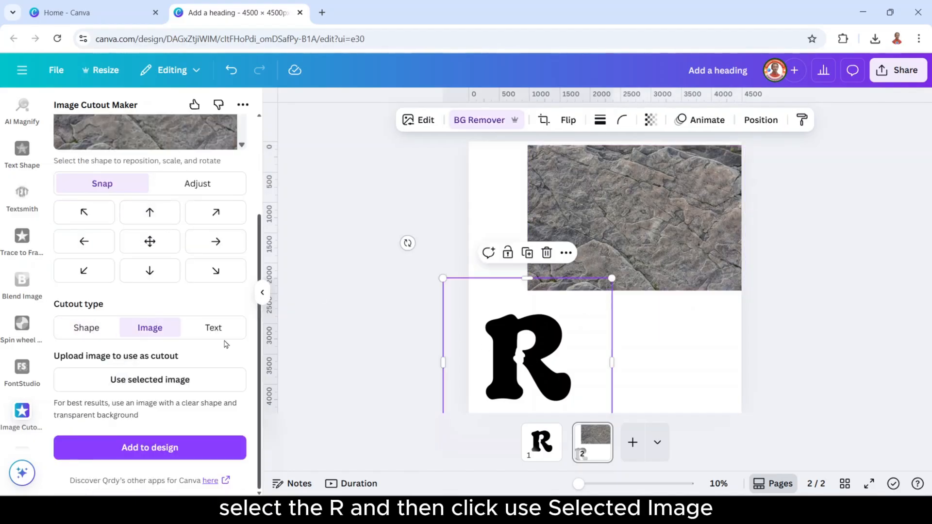
{"action": "left_click", "coordinate": [146, 381]}
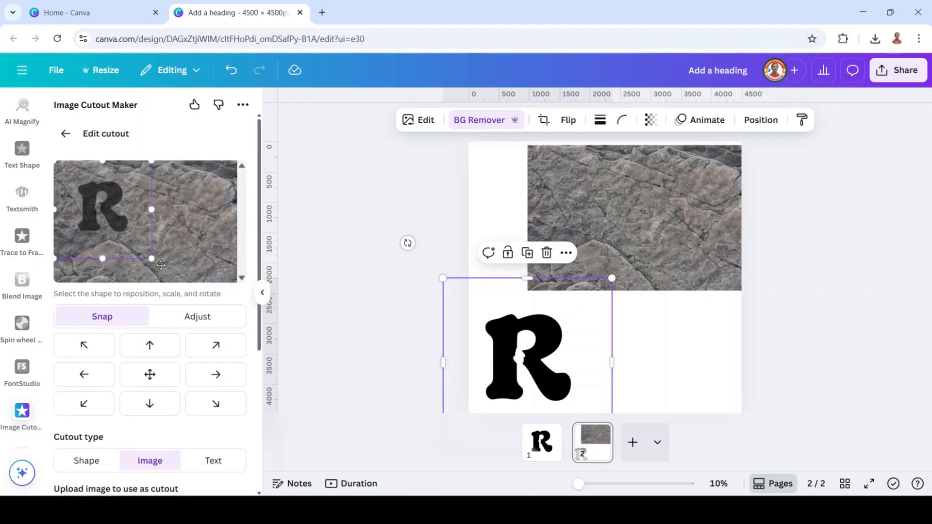
{"action": "left_click_drag", "start_coordinate": [152, 259], "coordinate": [178, 288]}
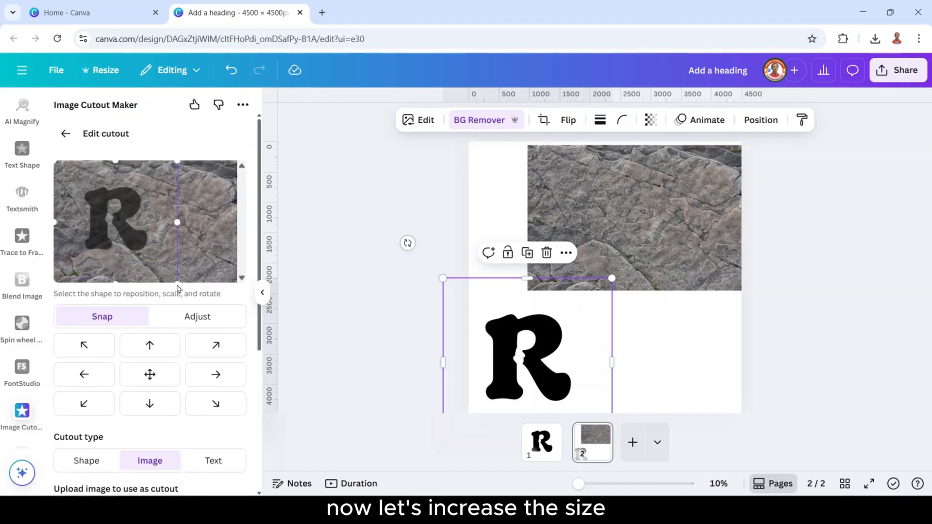
{"action": "left_click_drag", "start_coordinate": [137, 245], "coordinate": [163, 241]}
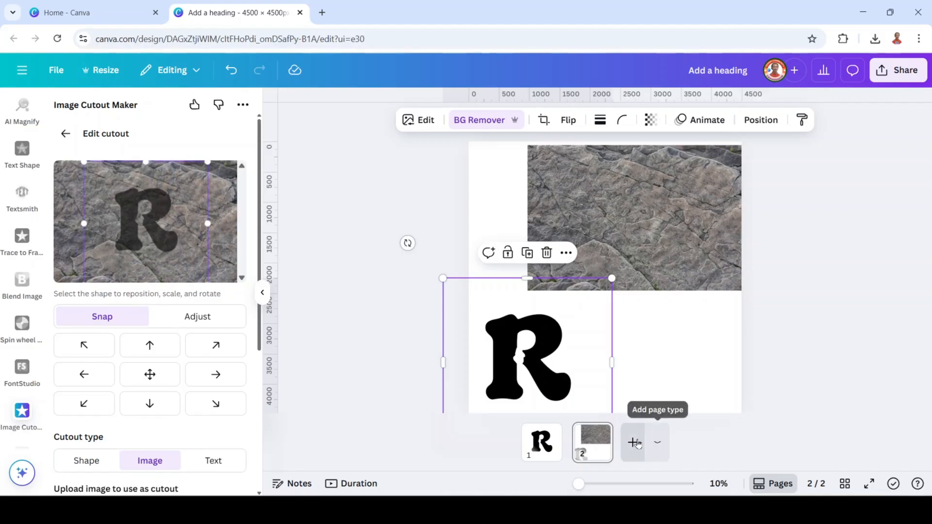
Step: Add a third blank page and insert the rock image with the R cutout into it
{"action": "left_click", "coordinate": [632, 444]}
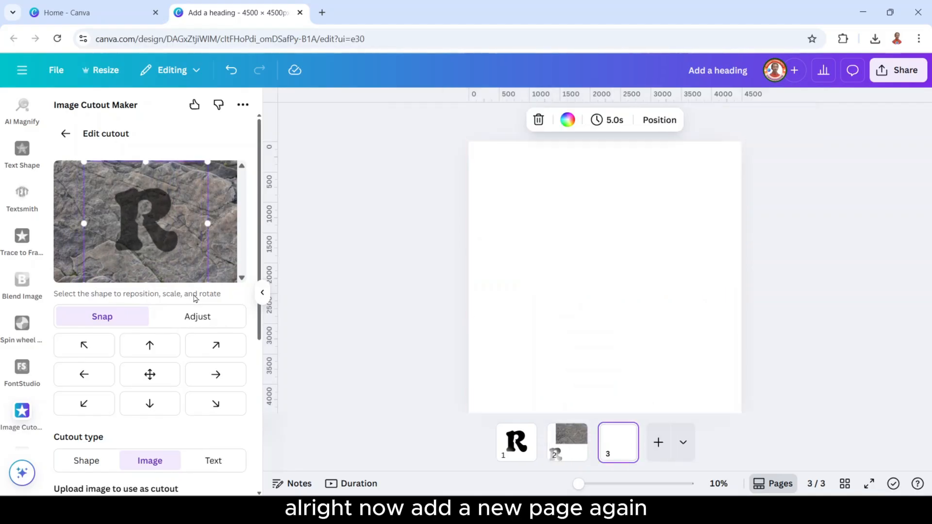
{"action": "scroll", "coordinate": [179, 338], "scroll_direction": "down", "scroll_amount": 5}
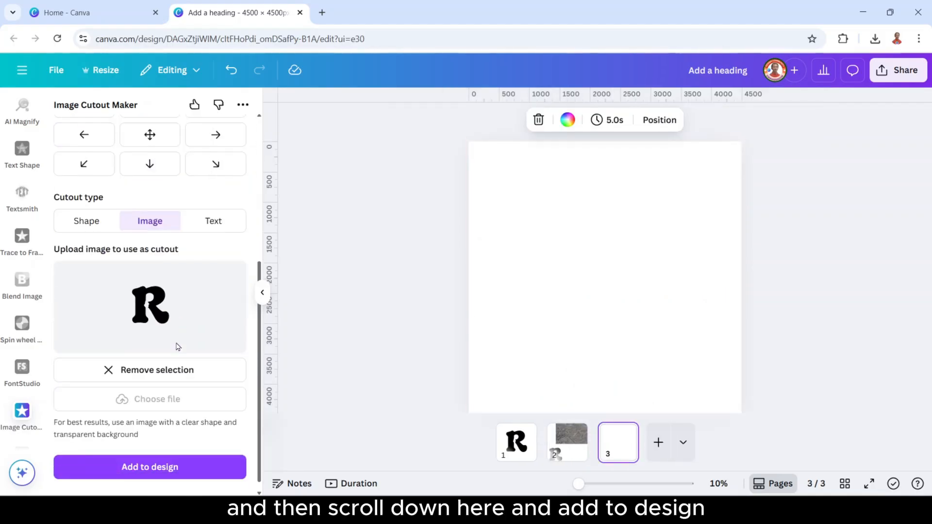
{"action": "left_click", "coordinate": [166, 451]}
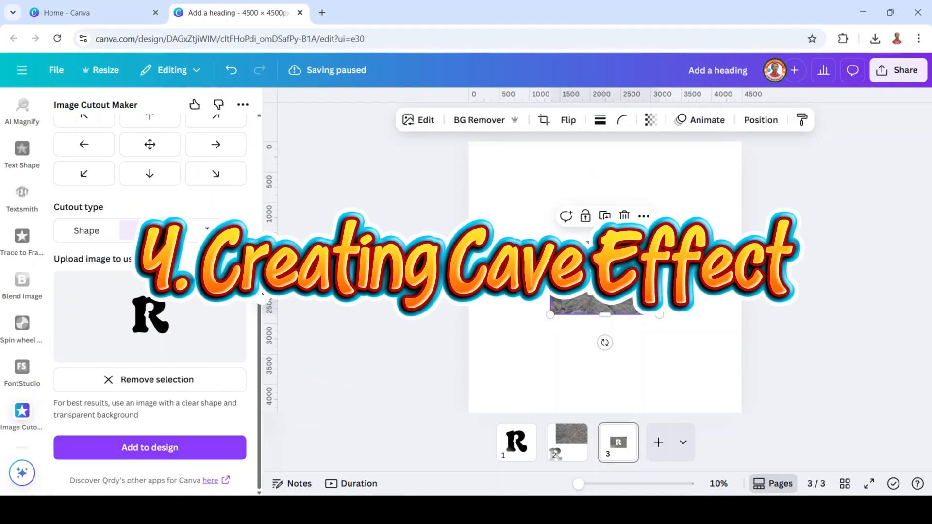
Step: Enlarge the rock cutout until it covers all of page 3 and extends past its edges, with the R opening centred
{"action": "left_click_drag", "start_coordinate": [593, 309], "coordinate": [512, 208]}
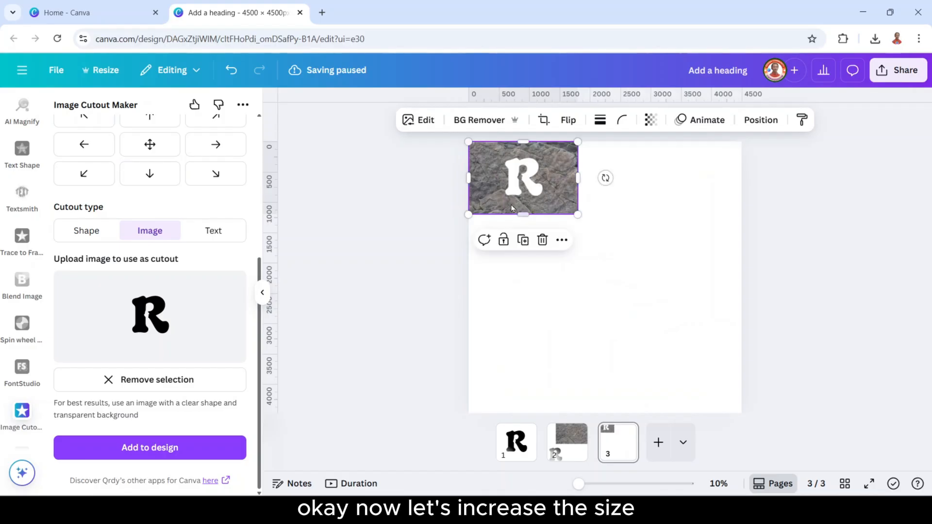
{"action": "left_click_drag", "start_coordinate": [577, 214], "coordinate": [716, 364]}
{"action": "left_click_drag", "start_coordinate": [605, 323], "coordinate": [600, 413]}
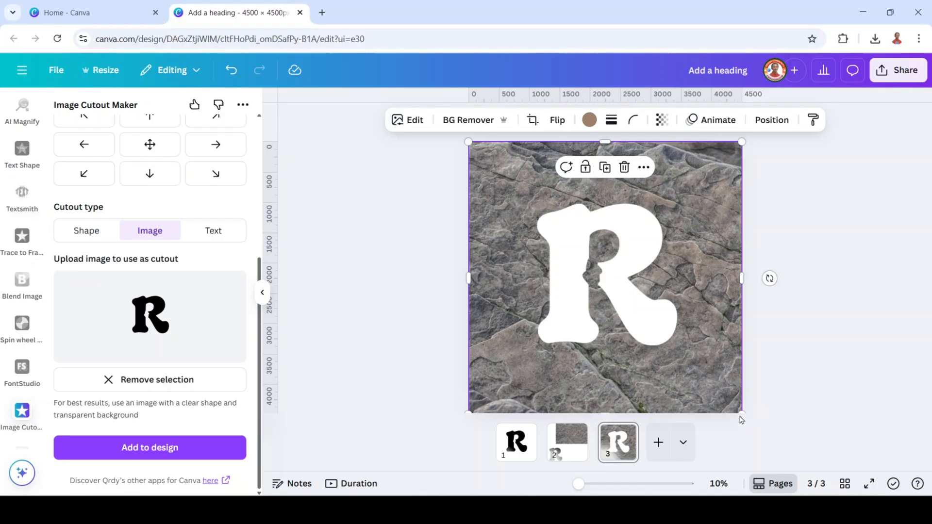
{"action": "left_click_drag", "start_coordinate": [738, 411], "coordinate": [816, 441]}
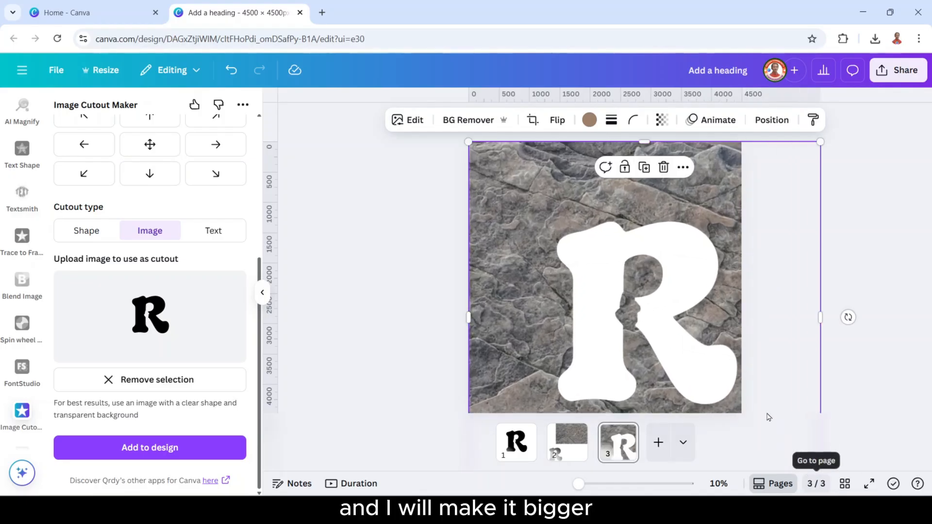
{"action": "left_click_drag", "start_coordinate": [714, 361], "coordinate": [682, 340]}
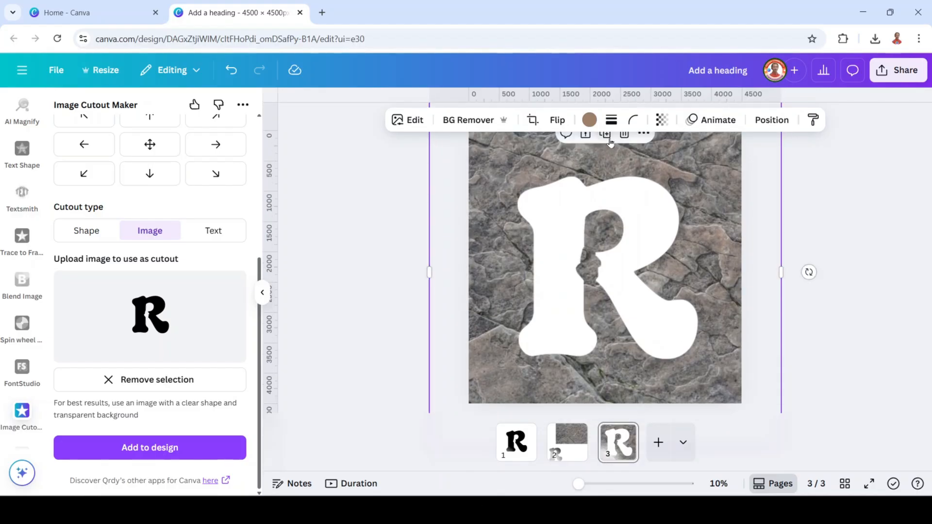
Step: Duplicate the rock cutout, place the copy exactly over the original and apply the Custom duotone effect to it
{"action": "left_click", "coordinate": [606, 138]}
{"action": "left_click_drag", "start_coordinate": [676, 255], "coordinate": [632, 221]}
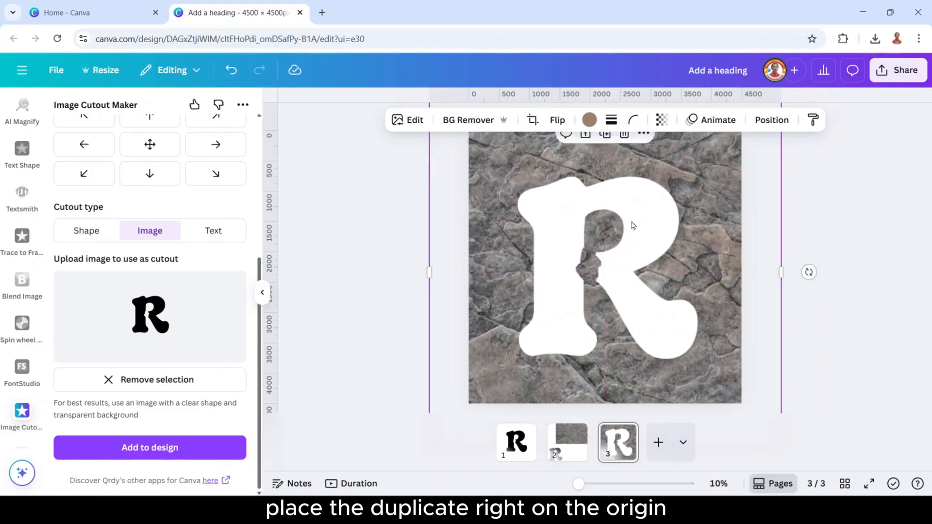
{"action": "left_click", "coordinate": [409, 124]}
{"action": "scroll", "coordinate": [156, 334], "scroll_direction": "down", "scroll_amount": 3}
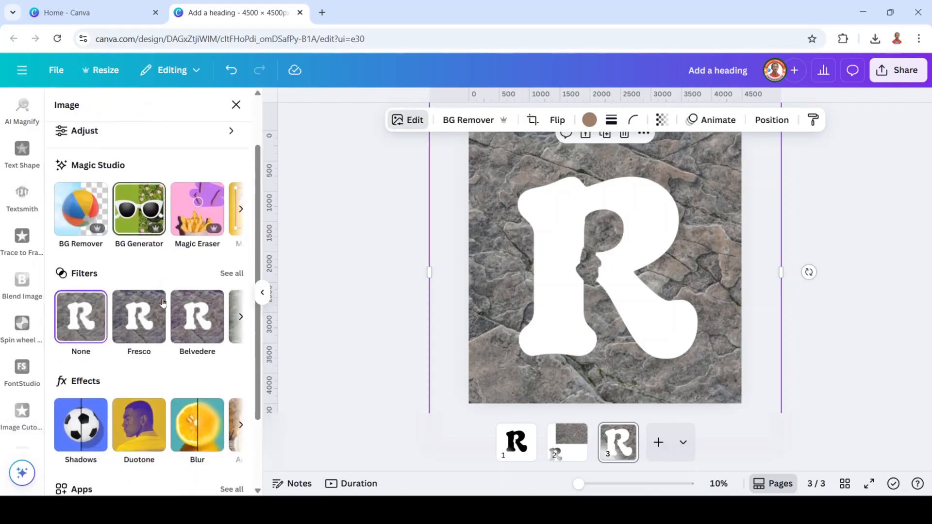
{"action": "left_click", "coordinate": [137, 332]}
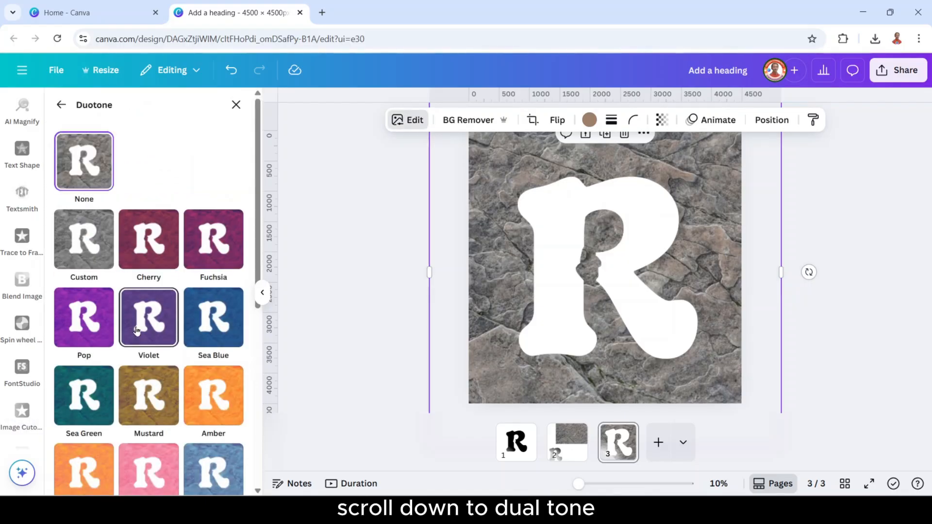
{"action": "left_click", "coordinate": [85, 248]}
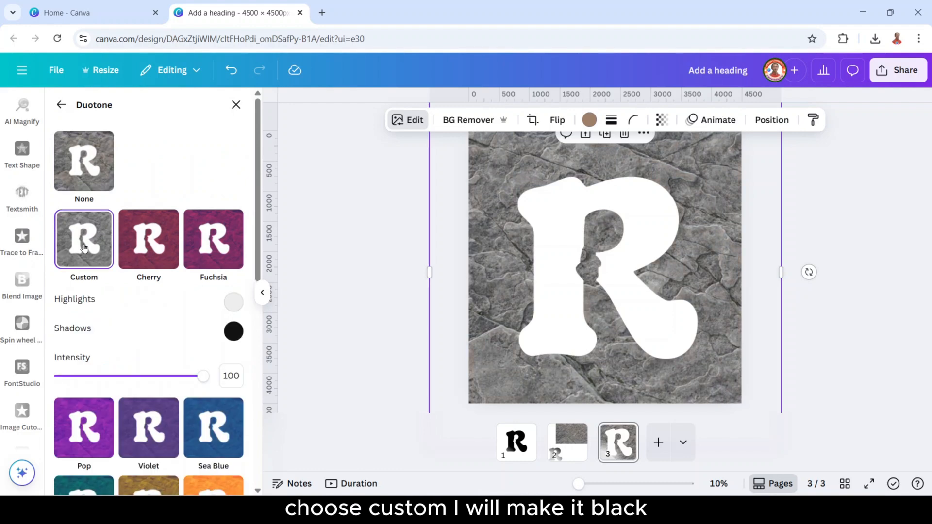
Step: Set the copy's duotone highlights to black and its shadows to #000000
{"action": "left_click", "coordinate": [234, 302]}
{"action": "left_click_drag", "start_coordinate": [249, 389], "coordinate": [231, 415]}
{"action": "left_click", "coordinate": [215, 374]}
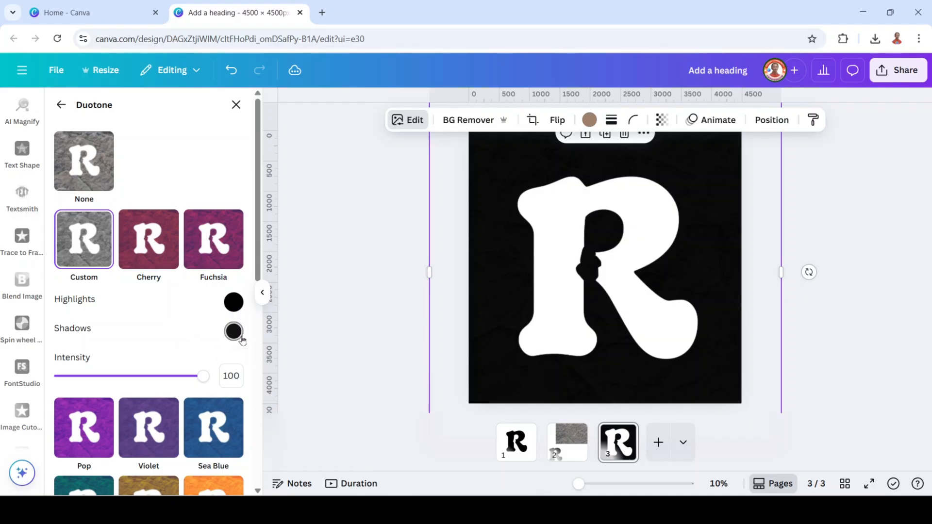
{"action": "left_click", "coordinate": [233, 332]}
{"action": "left_click_drag", "start_coordinate": [256, 411], "coordinate": [235, 421]}
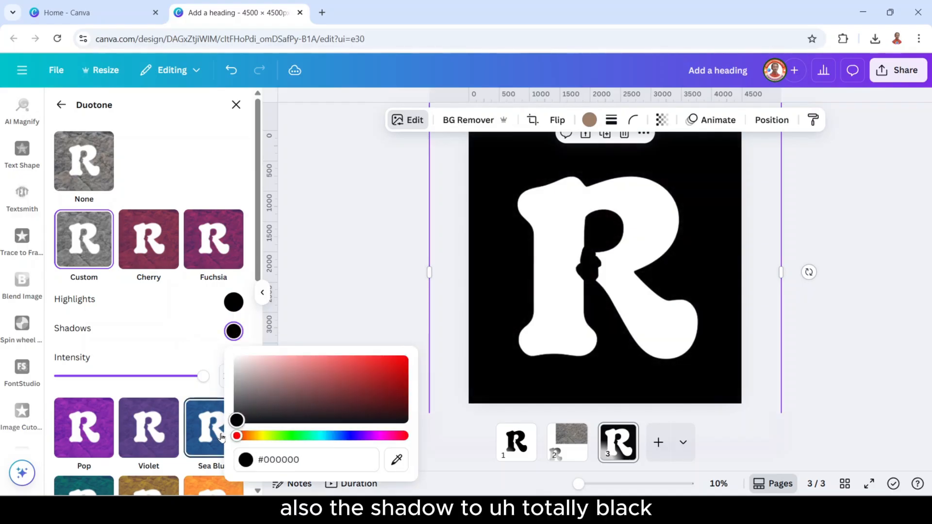
{"action": "left_click", "coordinate": [181, 339]}
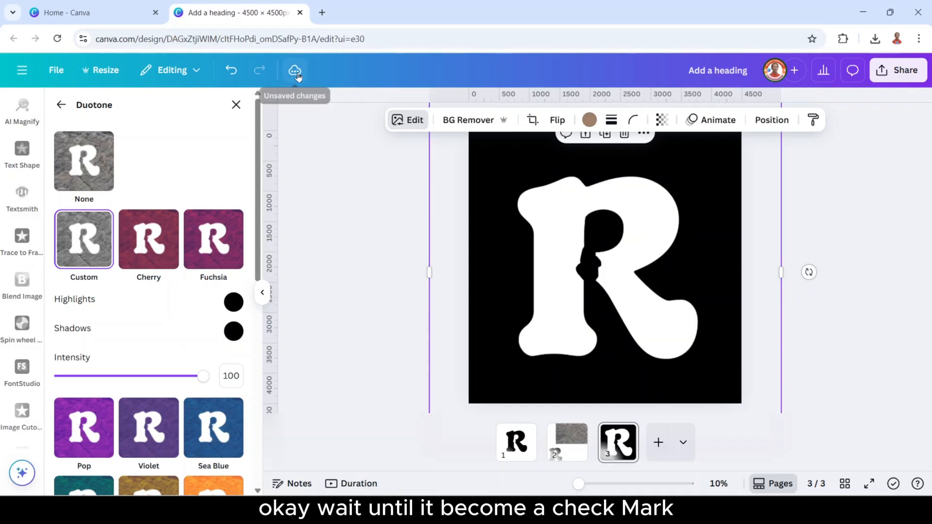
Step: Blur the whole black copy with an intensity of 35 and close the blur settings
{"action": "left_click", "coordinate": [59, 109]}
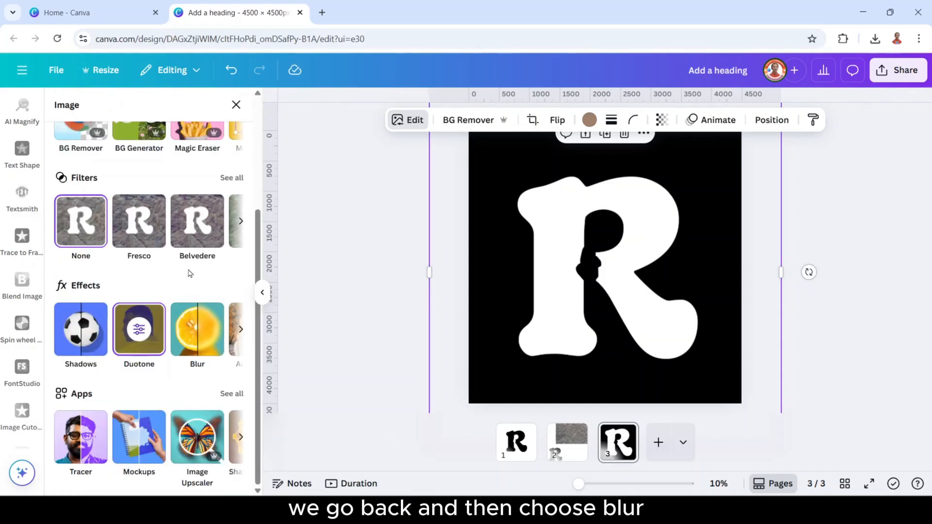
{"action": "left_click", "coordinate": [197, 329]}
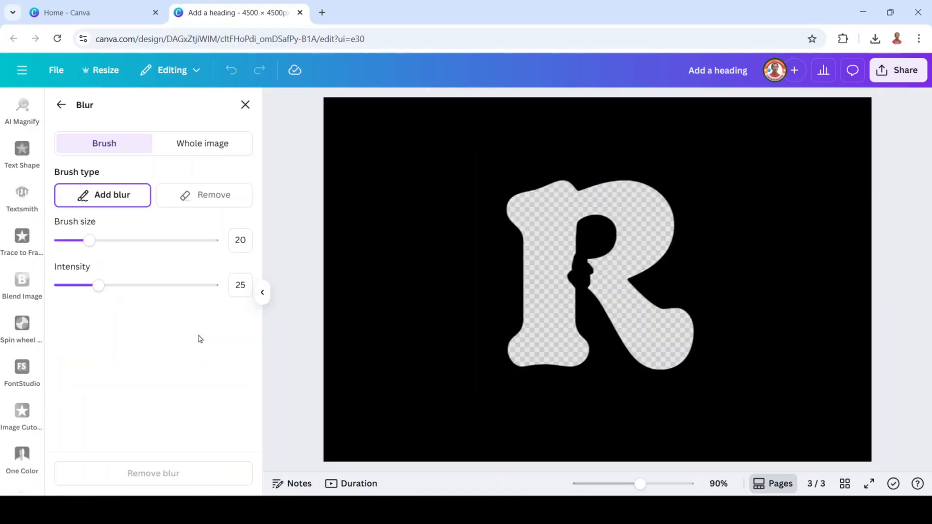
{"action": "left_click", "coordinate": [198, 148]}
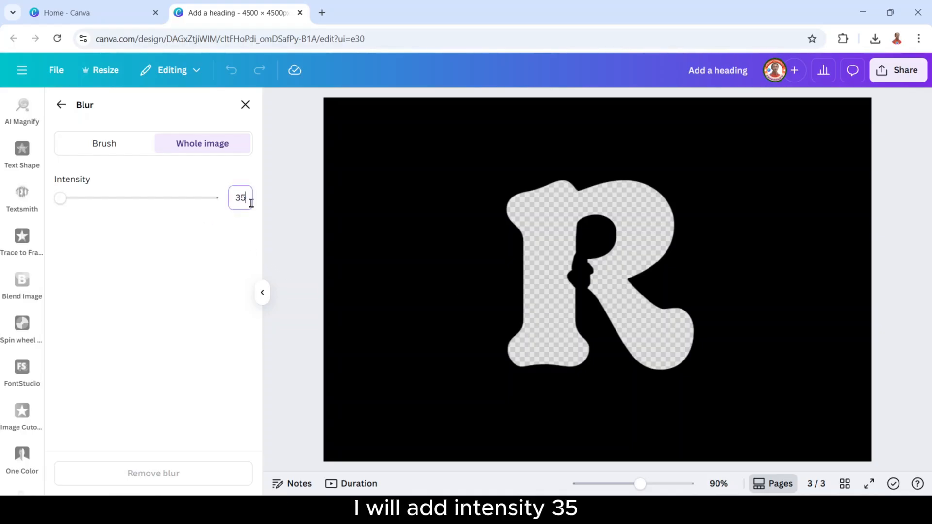
{"action": "key", "text": "Return"}
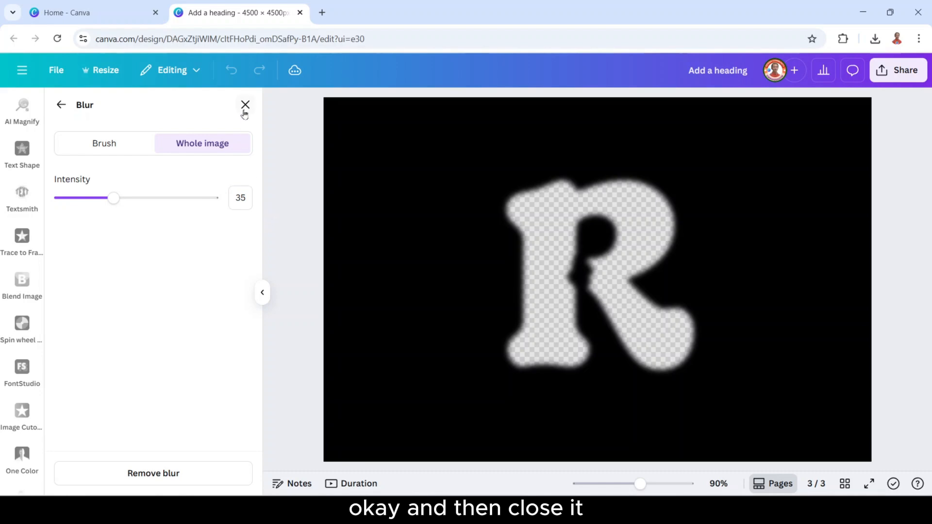
{"action": "left_click", "coordinate": [244, 105]}
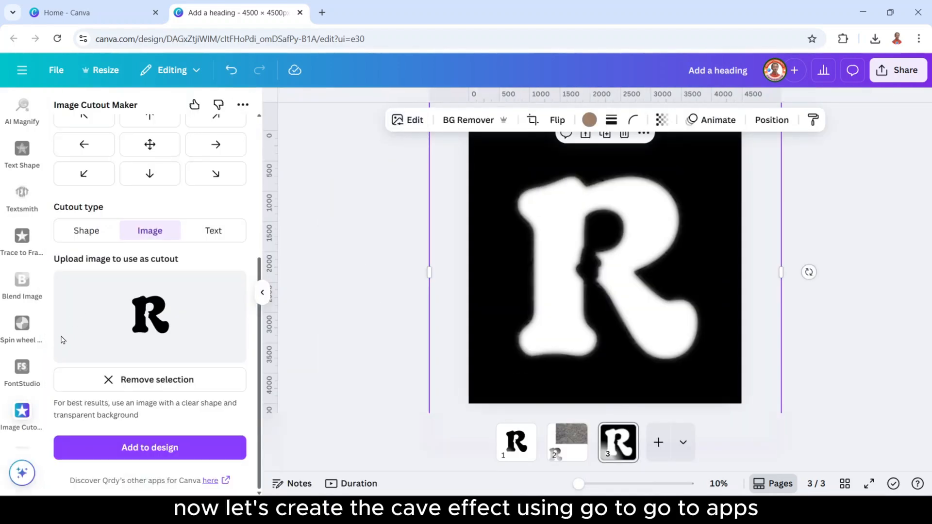
Step: Search the apps for "warp" and choose the Warp Brush suggestion
{"action": "scroll", "coordinate": [31, 325], "scroll_direction": "up", "scroll_amount": 15}
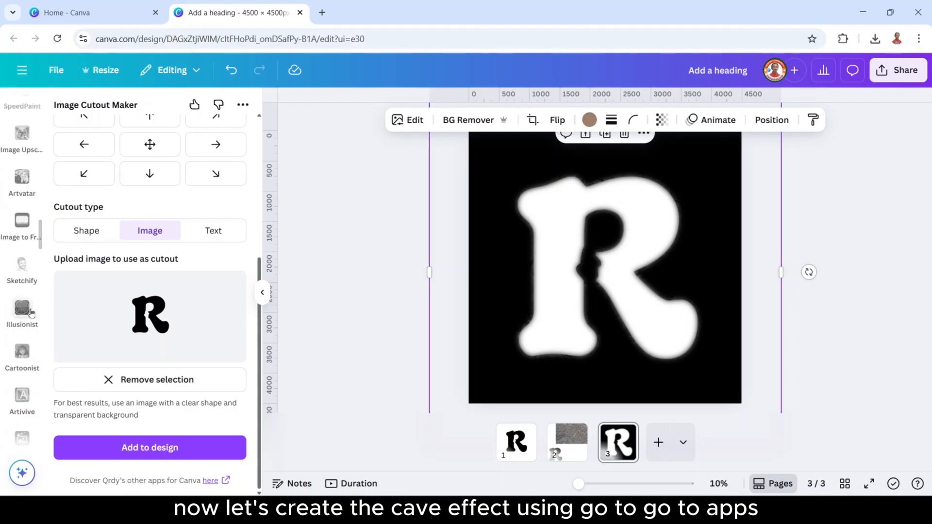
{"action": "scroll", "coordinate": [31, 306], "scroll_direction": "up", "scroll_amount": 5}
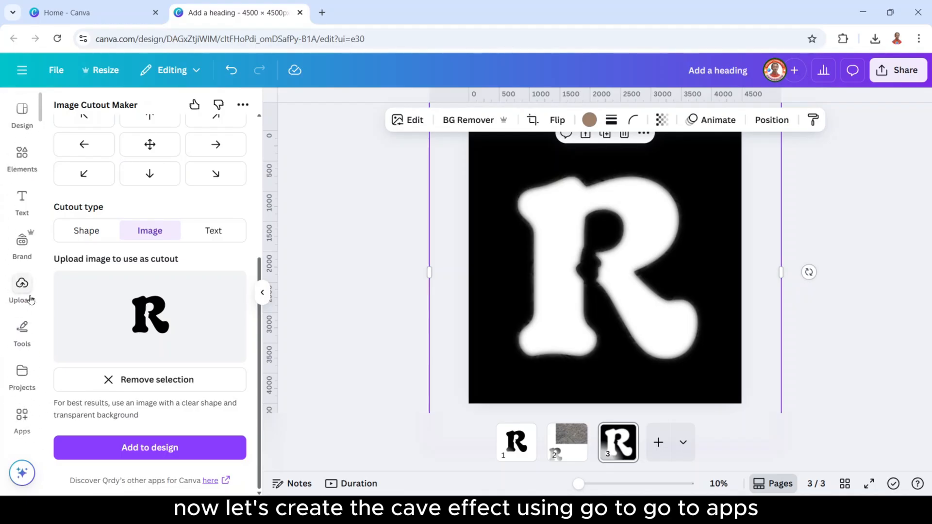
{"action": "left_click", "coordinate": [22, 417]}
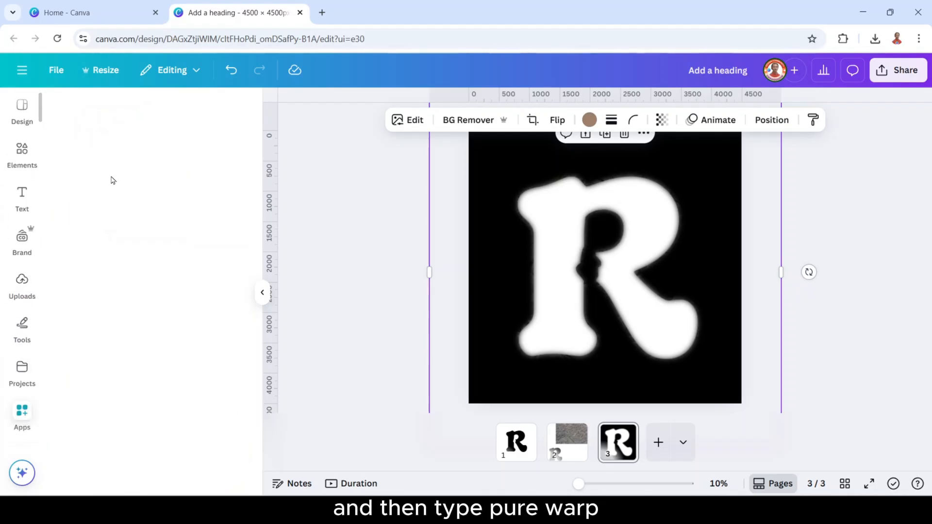
{"action": "left_click", "coordinate": [237, 109]}
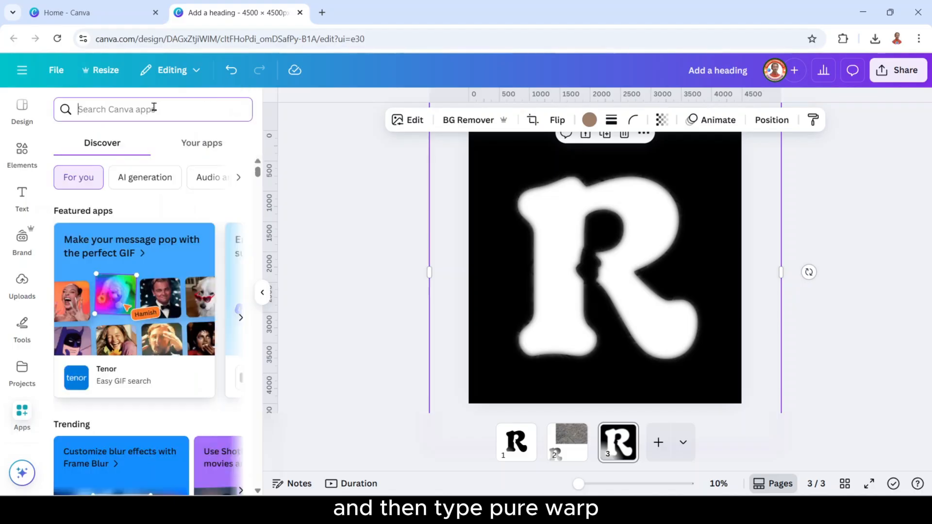
{"action": "type", "text": "warp"}
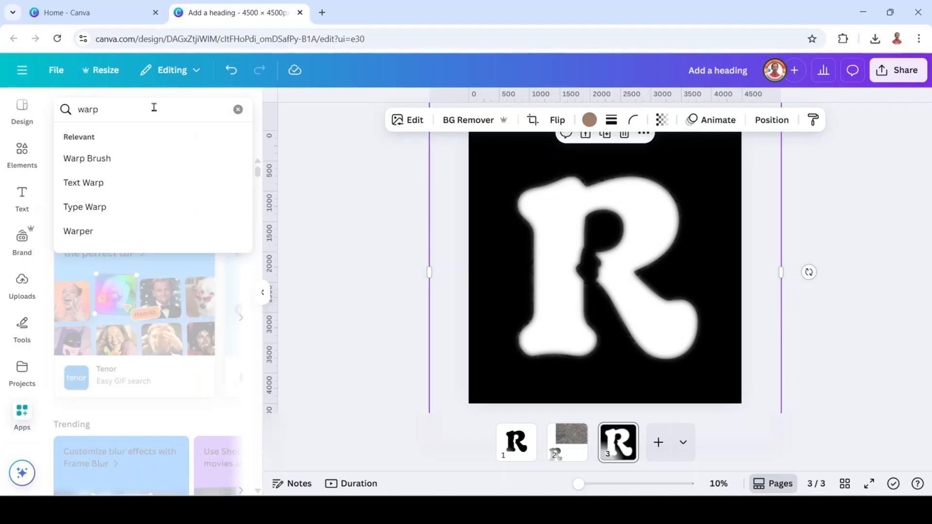
{"action": "left_click", "coordinate": [111, 159]}
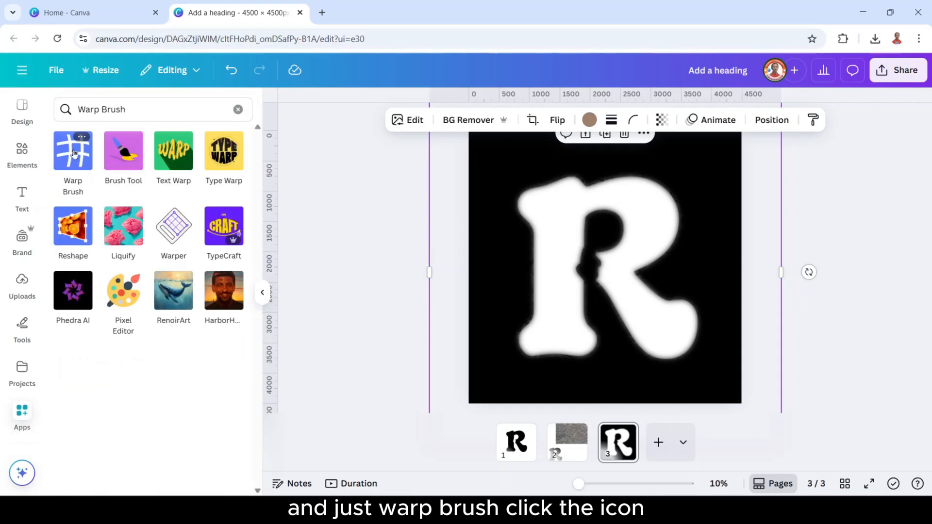
Step: Open Warp Brush and warp the black copy's outer edge away from the R with the Warp brush, starting at size 237, to expose a rock rim
{"action": "left_click", "coordinate": [73, 154]}
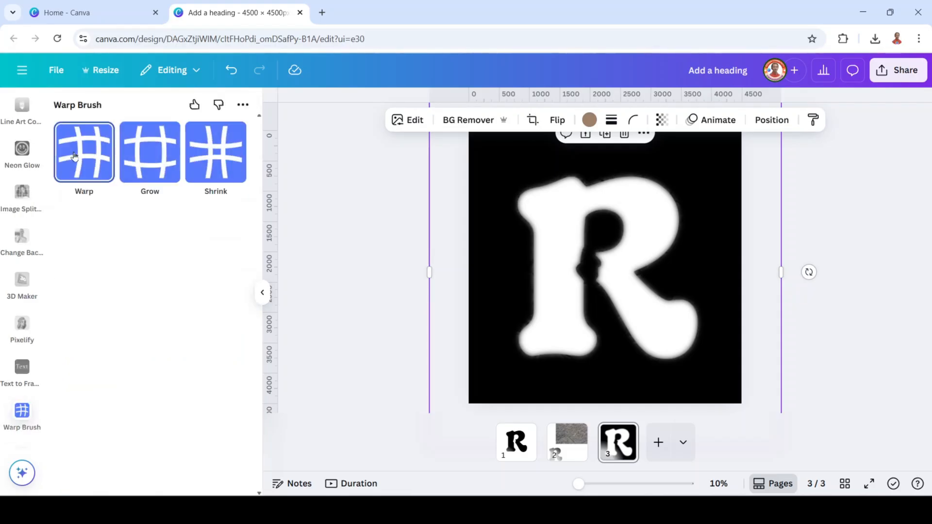
{"action": "left_click", "coordinate": [87, 155]}
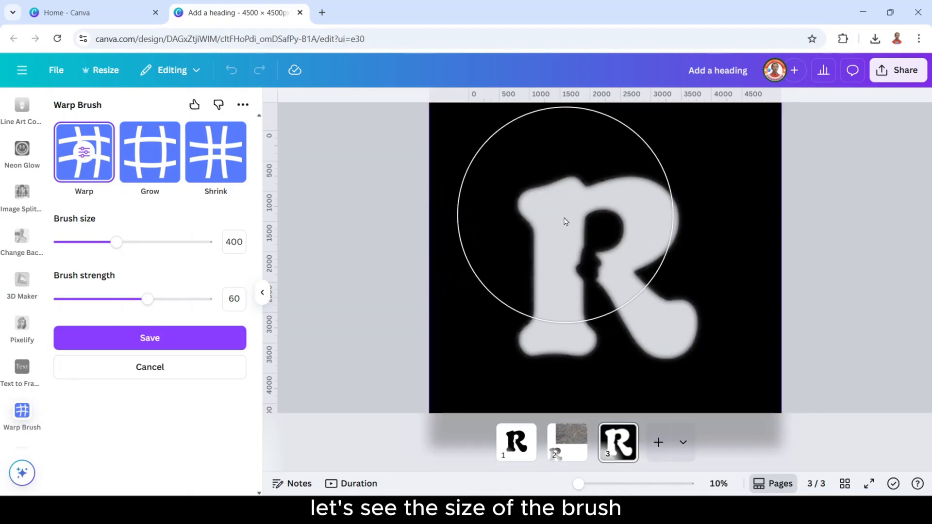
{"action": "left_click", "coordinate": [92, 245]}
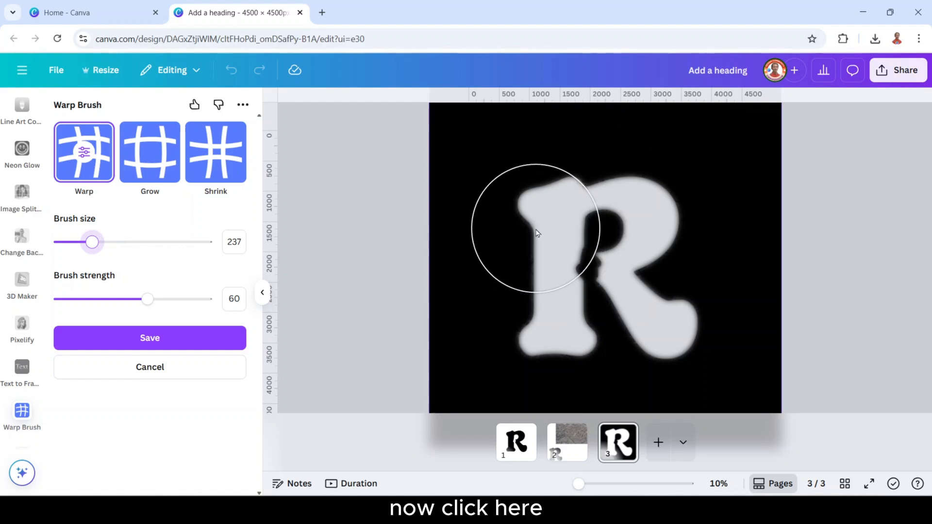
{"action": "left_click_drag", "start_coordinate": [535, 233], "coordinate": [520, 235]}
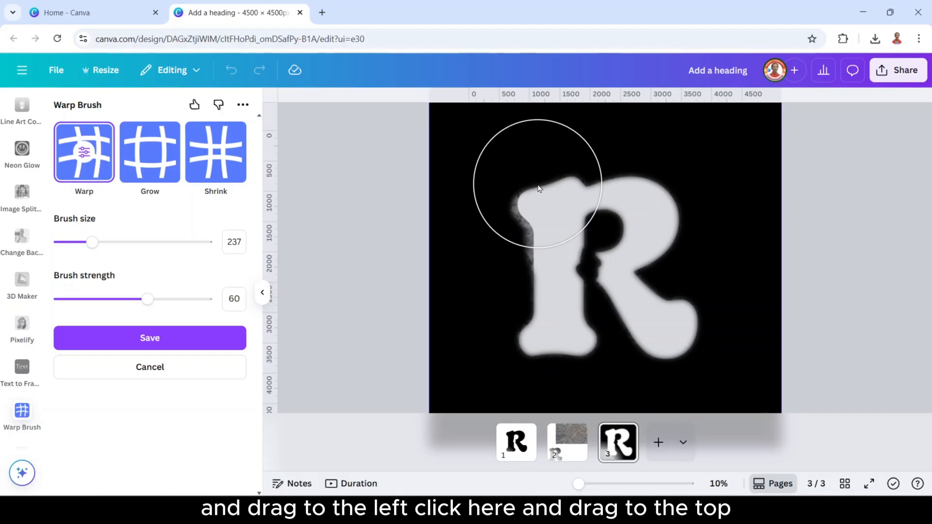
{"action": "mouse_move", "coordinate": [539, 188]}
{"action": "left_mouse_down"}
{"action": "mouse_move", "coordinate": [533, 169]}
{"action": "mouse_move", "coordinate": [635, 176]}
{"action": "mouse_move", "coordinate": [682, 195]}
{"action": "mouse_move", "coordinate": [687, 218]}
{"action": "mouse_move", "coordinate": [668, 275]}
{"action": "mouse_move", "coordinate": [715, 319]}
{"action": "mouse_move", "coordinate": [678, 370]}
{"action": "mouse_move", "coordinate": [610, 333]}
{"action": "mouse_move", "coordinate": [567, 364]}
{"action": "mouse_move", "coordinate": [536, 366]}
{"action": "mouse_move", "coordinate": [496, 347]}
{"action": "mouse_move", "coordinate": [519, 273]}
{"action": "mouse_move", "coordinate": [534, 283]}
{"action": "mouse_move", "coordinate": [510, 277]}
{"action": "left_mouse_up"}
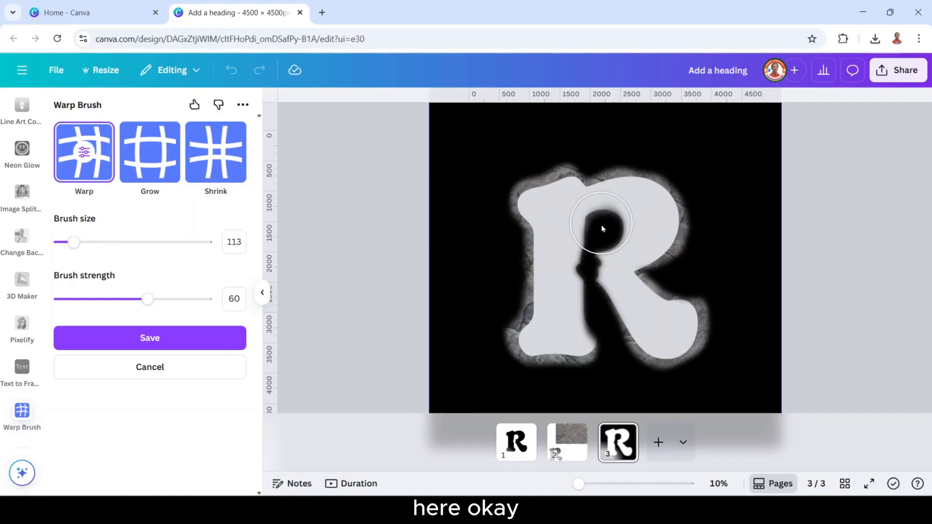
Step: Warp the black copy around the R's inner hole and leg gap with brush sizes 113, 42 and 103, and save the warp
{"action": "mouse_move", "coordinate": [615, 218]}
{"action": "left_mouse_down"}
{"action": "mouse_move", "coordinate": [579, 255]}
{"action": "mouse_move", "coordinate": [597, 231]}
{"action": "mouse_move", "coordinate": [615, 241]}
{"action": "mouse_move", "coordinate": [607, 238]}
{"action": "mouse_move", "coordinate": [589, 271]}
{"action": "left_mouse_up"}
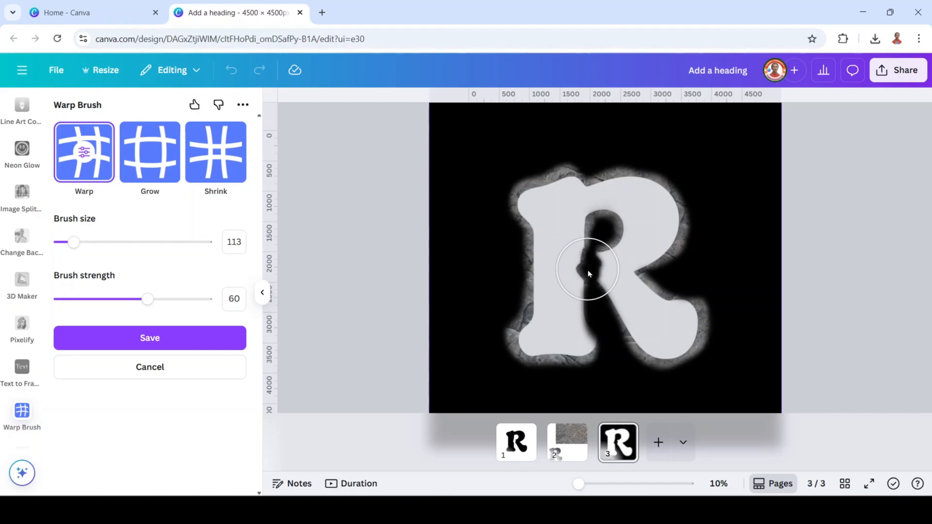
{"action": "left_click", "coordinate": [63, 245]}
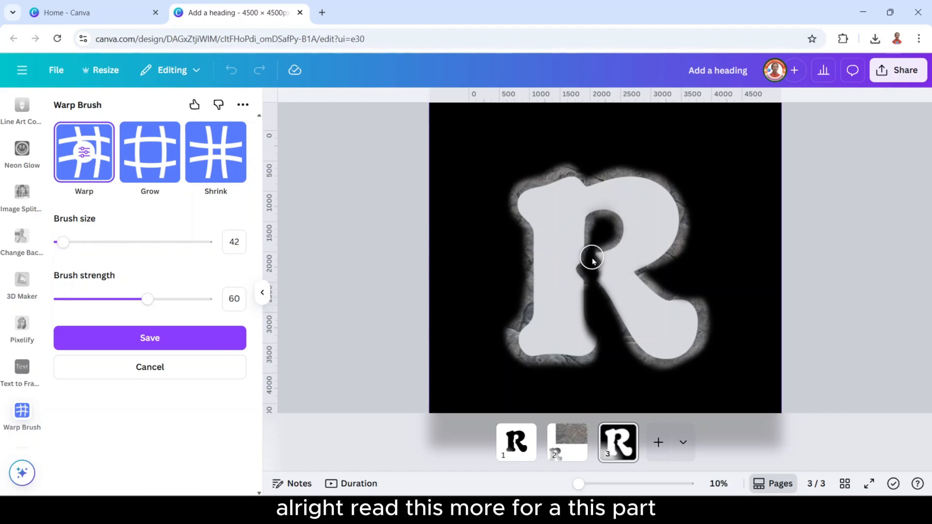
{"action": "mouse_move", "coordinate": [593, 262]}
{"action": "left_mouse_down"}
{"action": "mouse_move", "coordinate": [599, 287]}
{"action": "mouse_move", "coordinate": [557, 347]}
{"action": "left_mouse_up"}
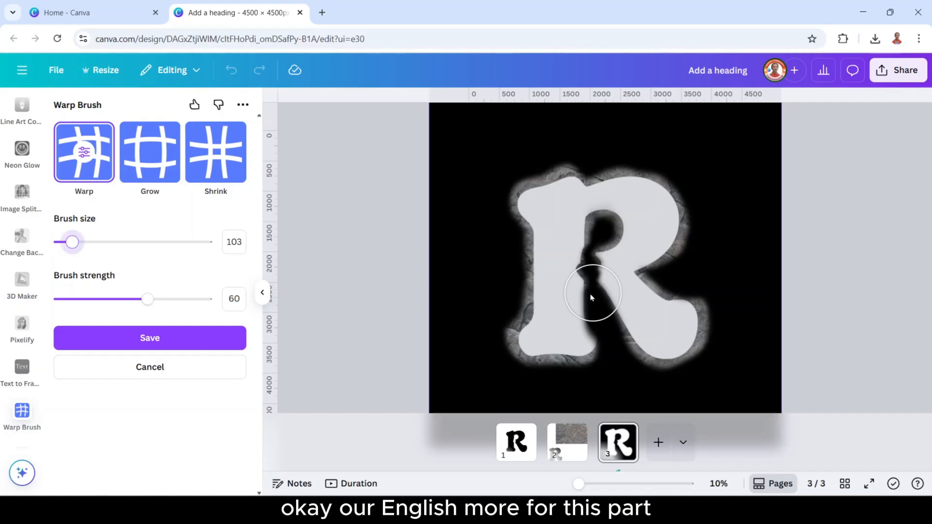
{"action": "mouse_move", "coordinate": [591, 297]}
{"action": "left_mouse_down"}
{"action": "mouse_move", "coordinate": [590, 322]}
{"action": "mouse_move", "coordinate": [596, 342]}
{"action": "mouse_move", "coordinate": [604, 342]}
{"action": "mouse_move", "coordinate": [612, 311]}
{"action": "mouse_move", "coordinate": [607, 317]}
{"action": "mouse_move", "coordinate": [597, 280]}
{"action": "left_mouse_up"}
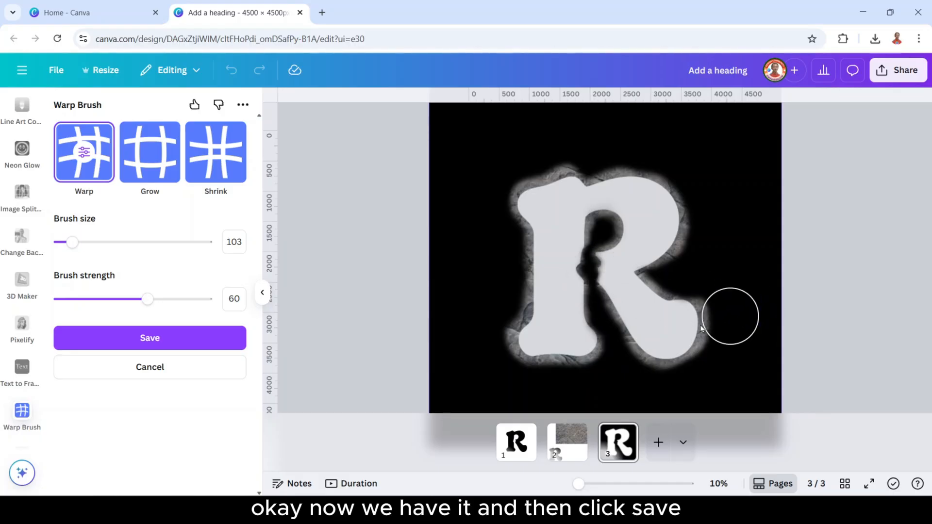
{"action": "left_click", "coordinate": [188, 335]}
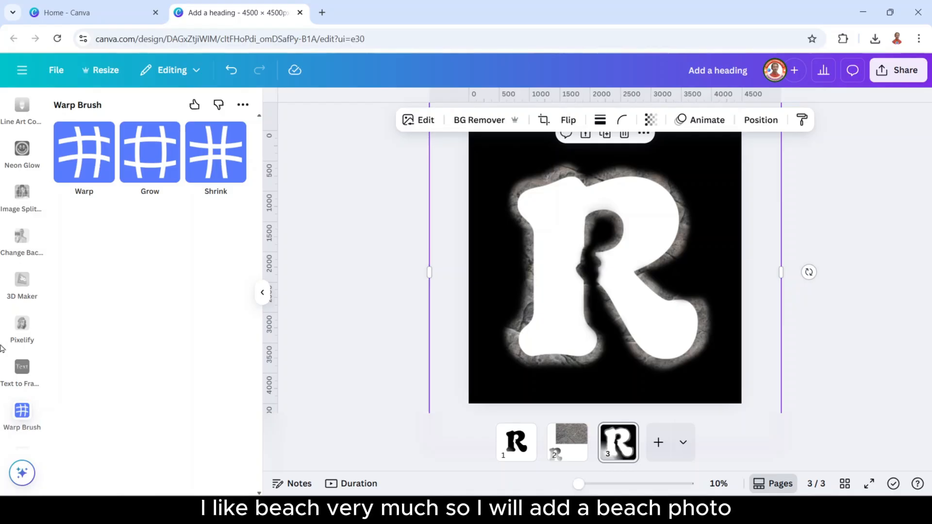
Step: Search the elements for "beach" photos
{"action": "scroll", "coordinate": [21, 230], "scroll_direction": "up", "scroll_amount": 15}
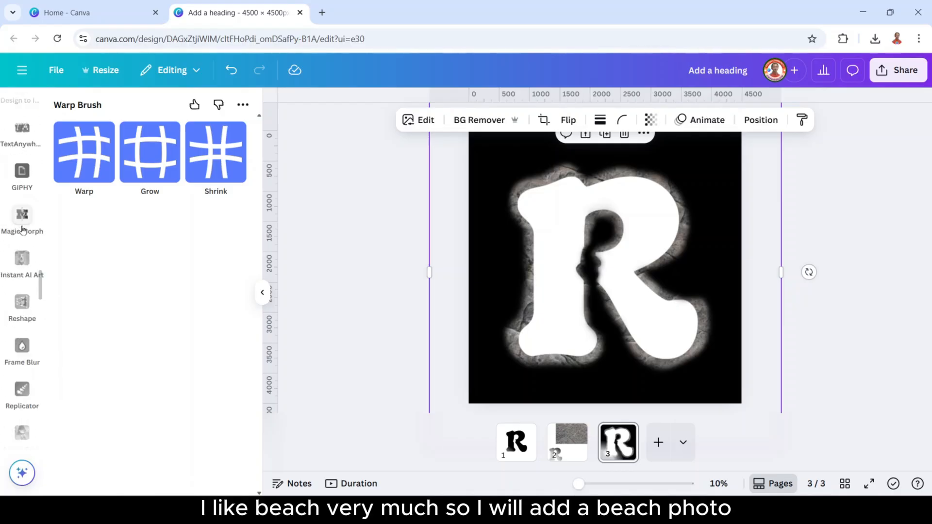
{"action": "mouse_move", "coordinate": [22, 231]}
{"action": "scroll", "coordinate": [22, 230], "scroll_direction": "up", "scroll_amount": 10}
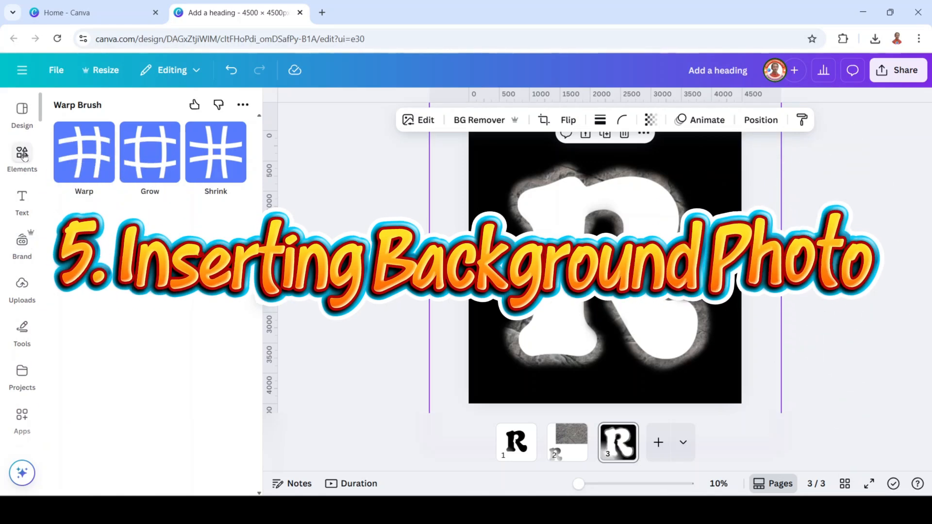
{"action": "left_click", "coordinate": [22, 156]}
{"action": "left_click_drag", "start_coordinate": [100, 109], "coordinate": [59, 109]}
{"action": "type", "text": "beach"}
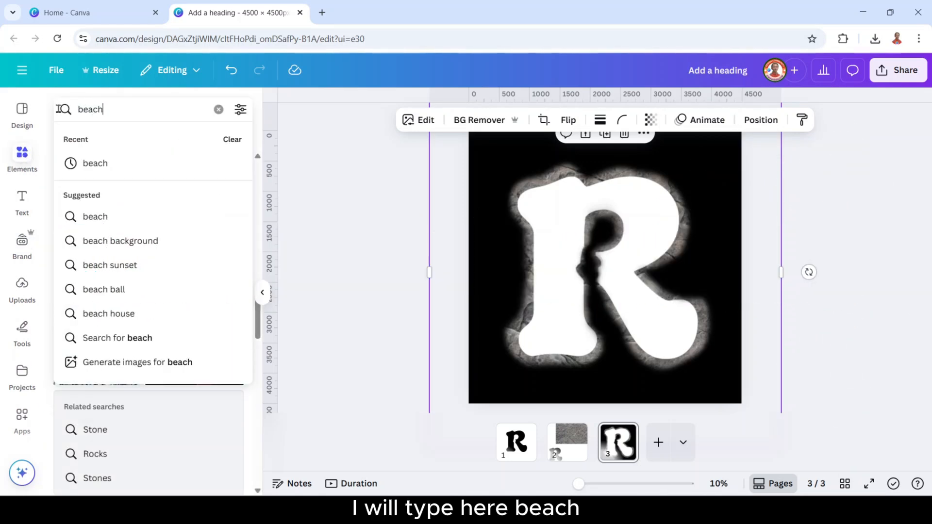
{"action": "key", "text": "Return"}
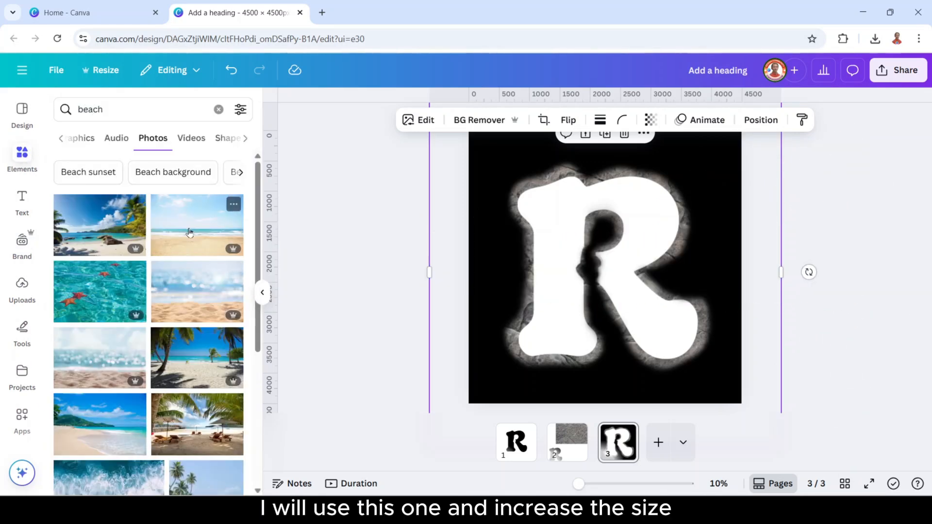
Step: Add the beach photo with pale sky, sea and sand, enlarge it to cover the whole R and send it to the back
{"action": "left_click", "coordinate": [189, 233]}
{"action": "left_click_drag", "start_coordinate": [605, 197], "coordinate": [605, 158]}
{"action": "left_click_drag", "start_coordinate": [604, 339], "coordinate": [605, 376]}
{"action": "right_click", "coordinate": [646, 243]}
{"action": "mouse_move", "coordinate": [691, 240]}
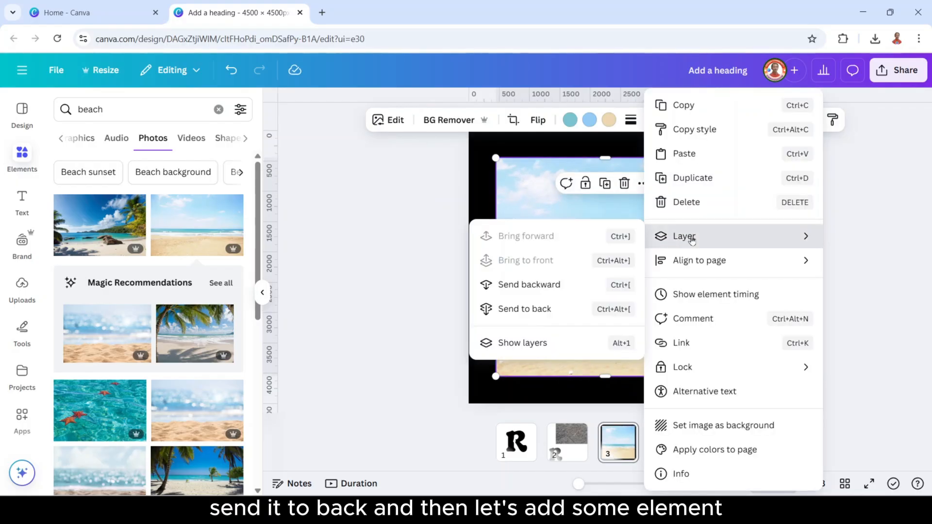
{"action": "left_click", "coordinate": [540, 310]}
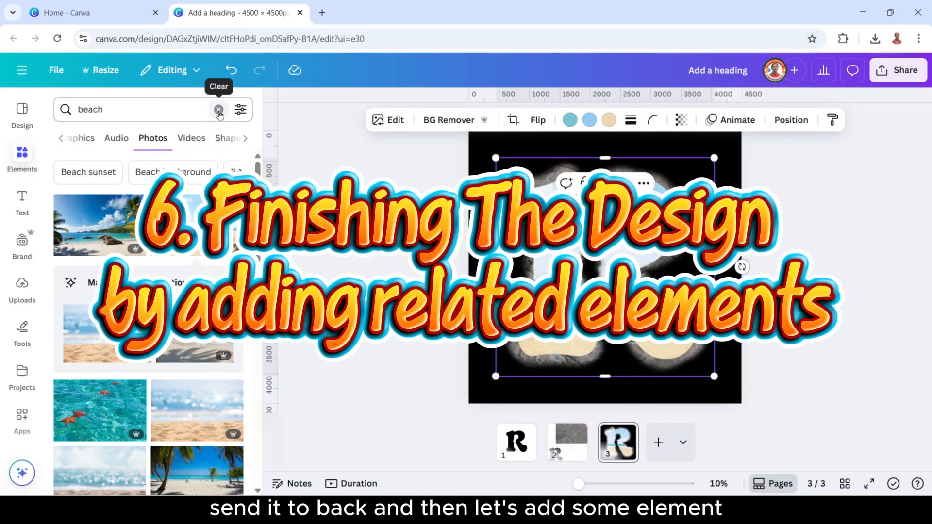
Step: Search the element photos for "coconut tree"
{"action": "left_click", "coordinate": [173, 116]}
{"action": "type", "text": "c"}
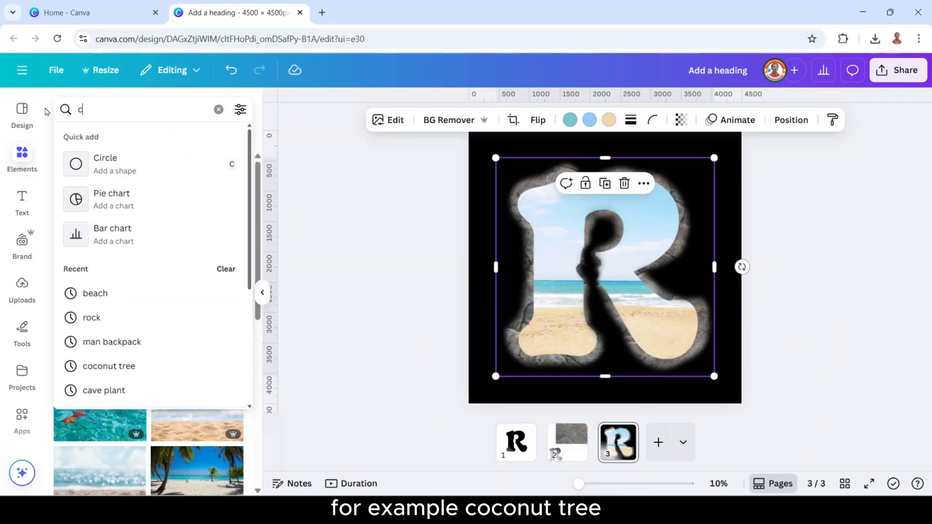
{"action": "type", "text": "oconut tree"}
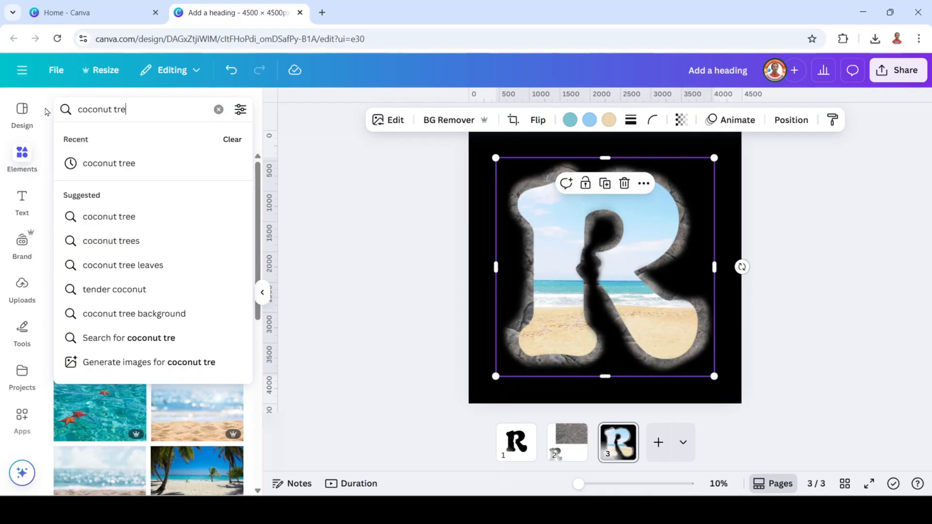
{"action": "key", "text": "Return"}
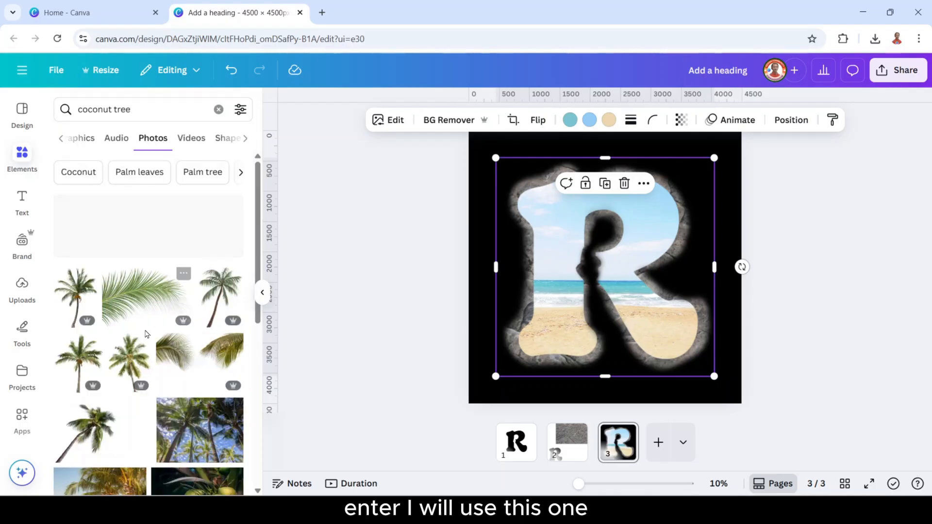
Step: Add the single palm leaf photo, flip it horizontally, shrink it and place it over the upper right curve of the R
{"action": "left_click", "coordinate": [140, 298]}
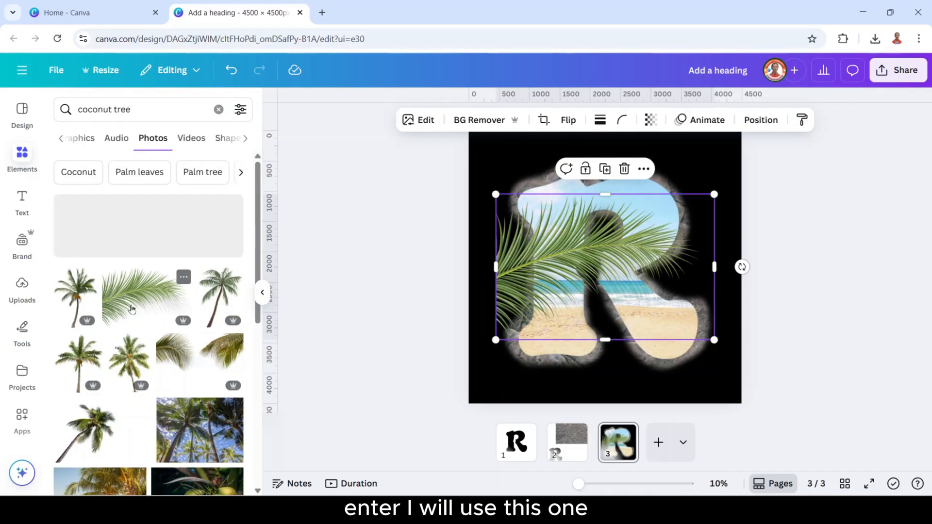
{"action": "left_click", "coordinate": [557, 120]}
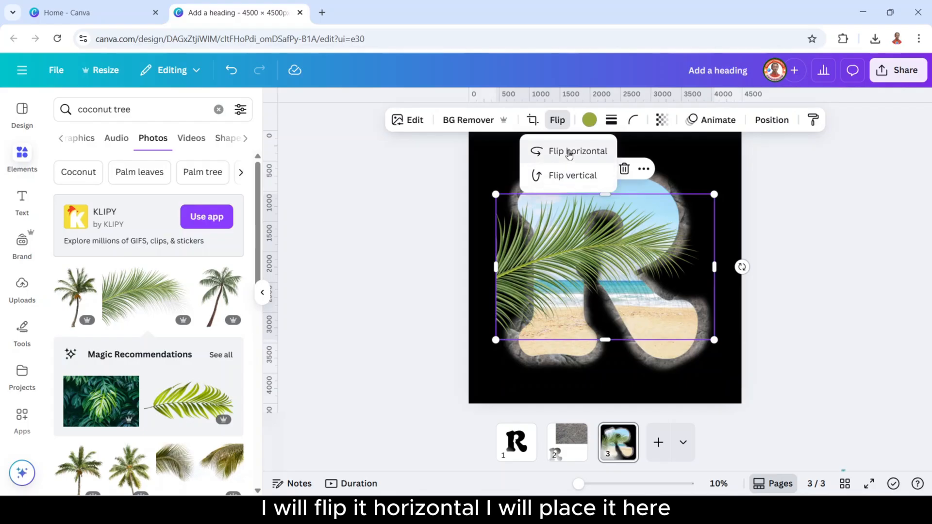
{"action": "left_click", "coordinate": [566, 151]}
{"action": "left_click_drag", "start_coordinate": [714, 341], "coordinate": [665, 306]}
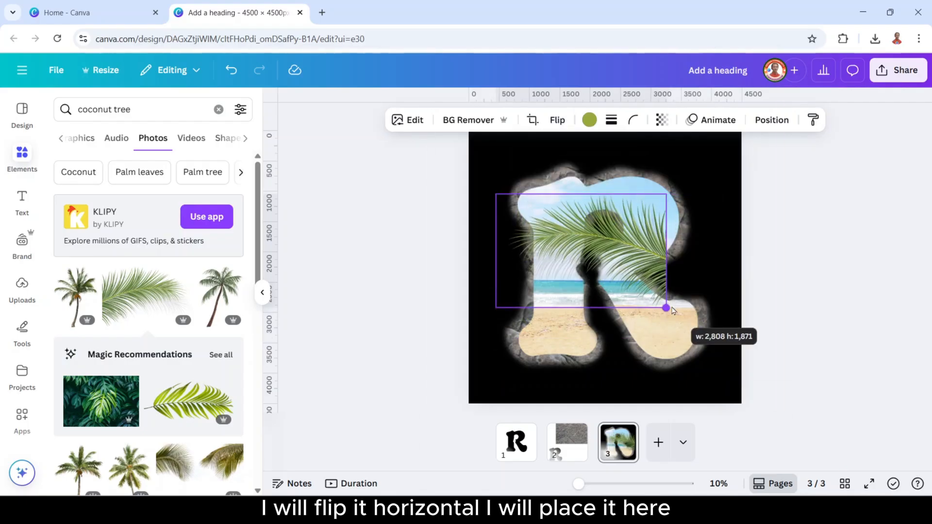
{"action": "left_click_drag", "start_coordinate": [644, 258], "coordinate": [730, 233]}
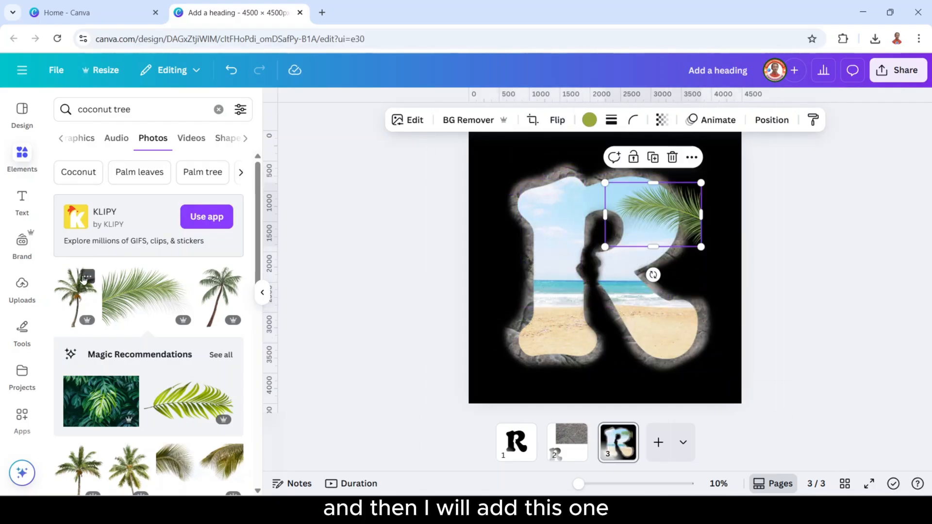
Step: Add the Coconut tree palm photo, shrink it to about 1096 × 1522 px, rotate it about 36.5° and place it on the R's left stem
{"action": "left_click", "coordinate": [85, 277]}
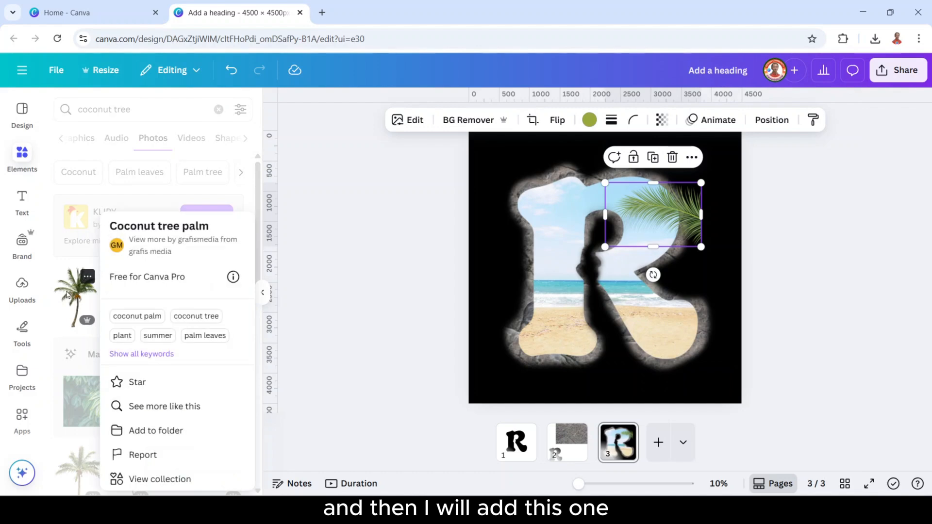
{"action": "left_click", "coordinate": [73, 297]}
{"action": "left_click", "coordinate": [75, 296]}
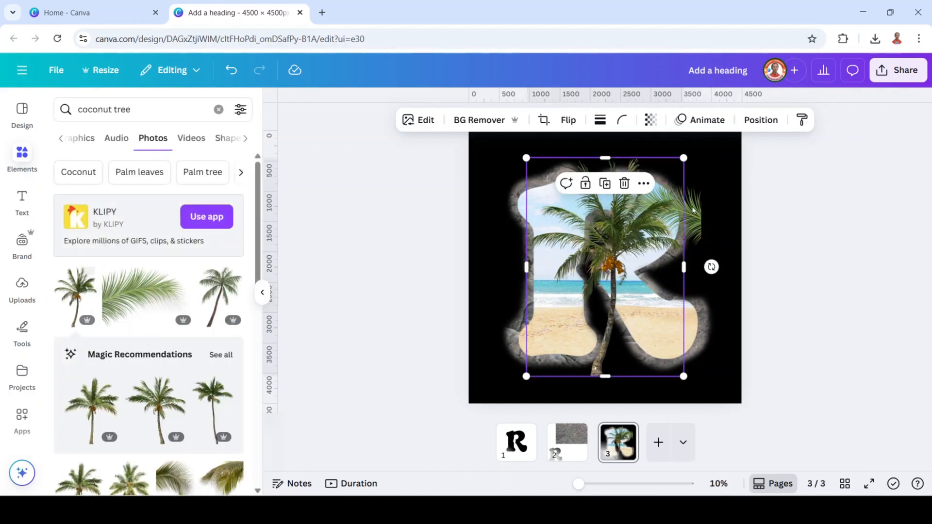
{"action": "left_click_drag", "start_coordinate": [683, 159], "coordinate": [592, 282]}
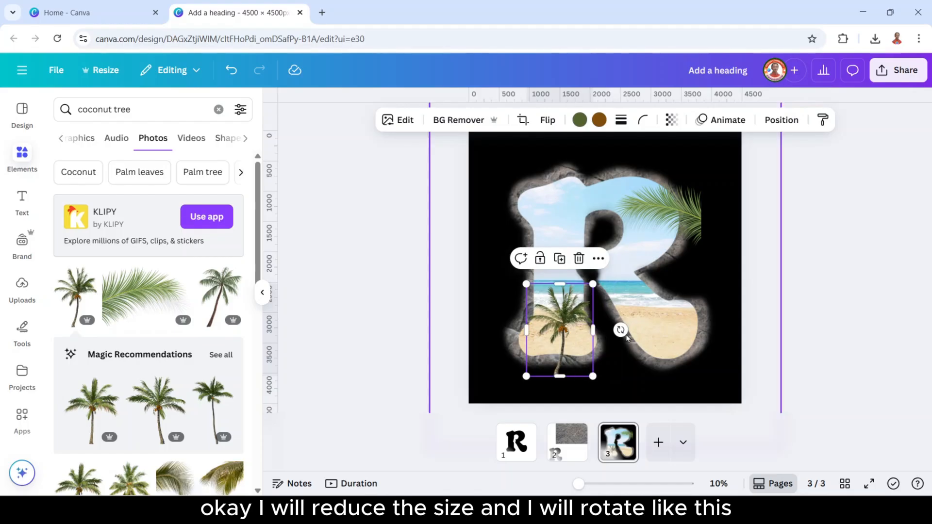
{"action": "left_click_drag", "start_coordinate": [620, 329], "coordinate": [613, 371]}
{"action": "left_click_drag", "start_coordinate": [568, 330], "coordinate": [548, 258]}
Step: Move the palm tree and palm leaf layers together between the rock cutout and the beach photo, and deselect them
{"action": "left_click", "coordinate": [782, 120]}
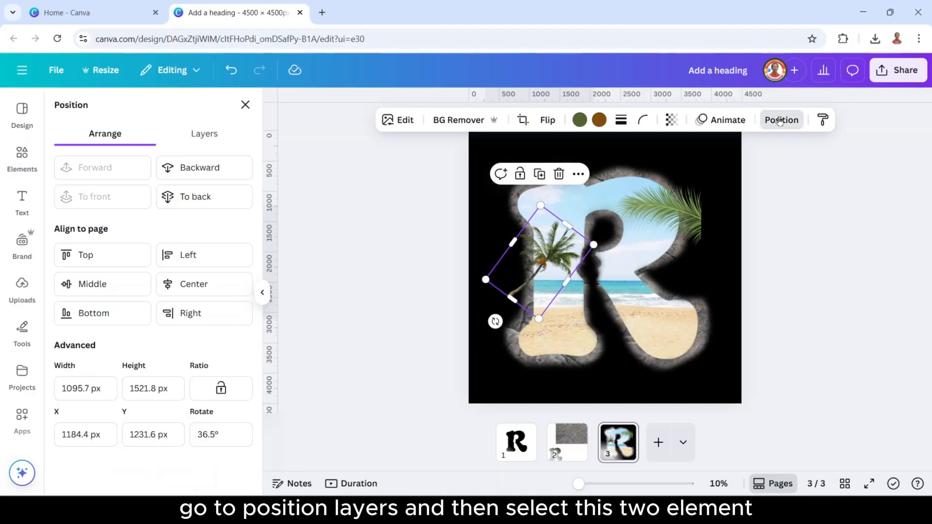
{"action": "left_click", "coordinate": [211, 138]}
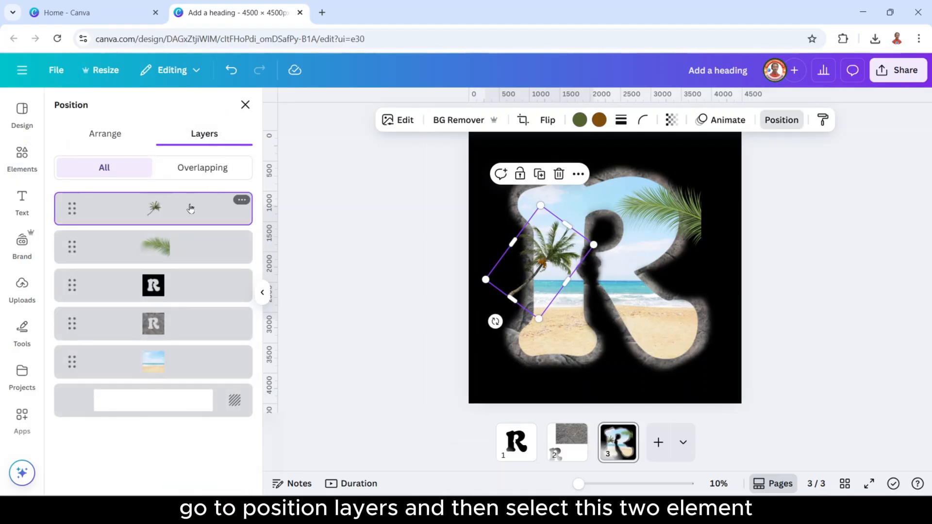
{"action": "left_click", "coordinate": [187, 251], "text": "shift"}
{"action": "left_click_drag", "start_coordinate": [187, 213], "coordinate": [187, 352]}
{"action": "left_click", "coordinate": [823, 269]}
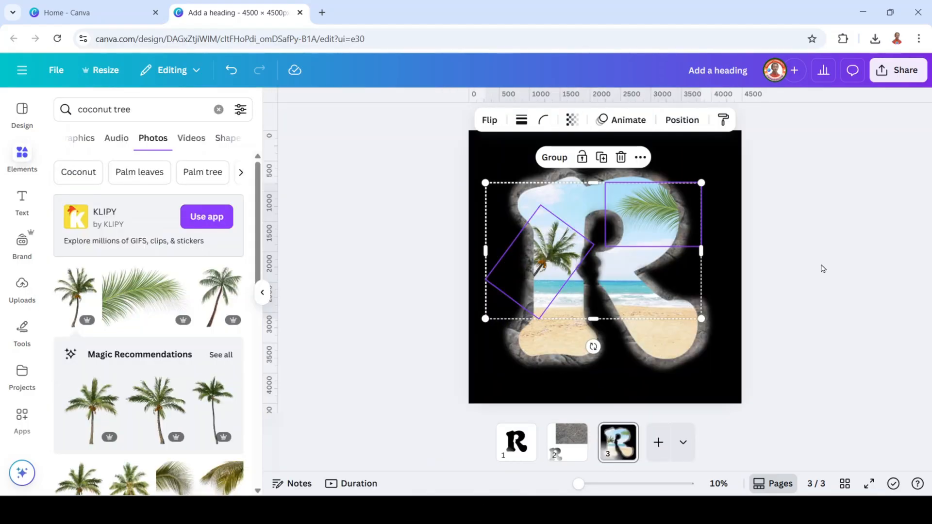
{"action": "left_click", "coordinate": [823, 269]}
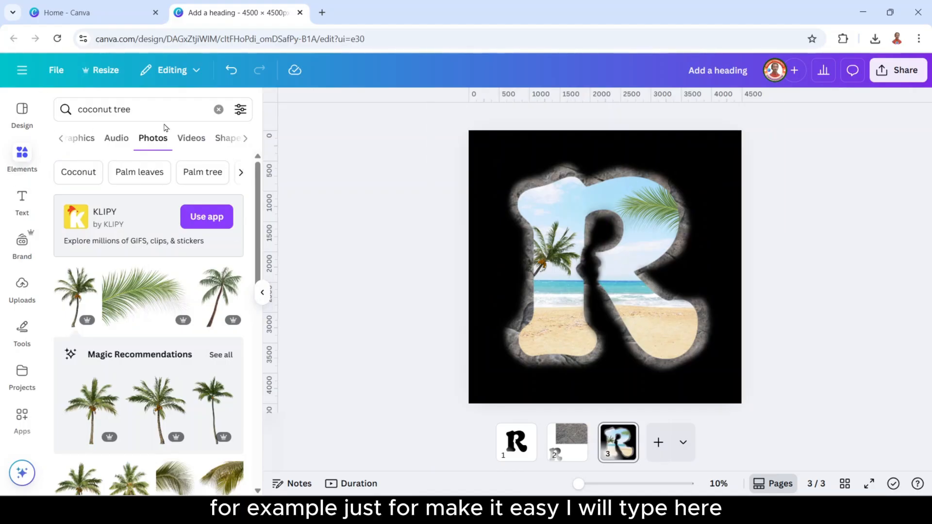
Step: Search the elements for "man backpack" and show all photo results
{"action": "left_click", "coordinate": [218, 109]}
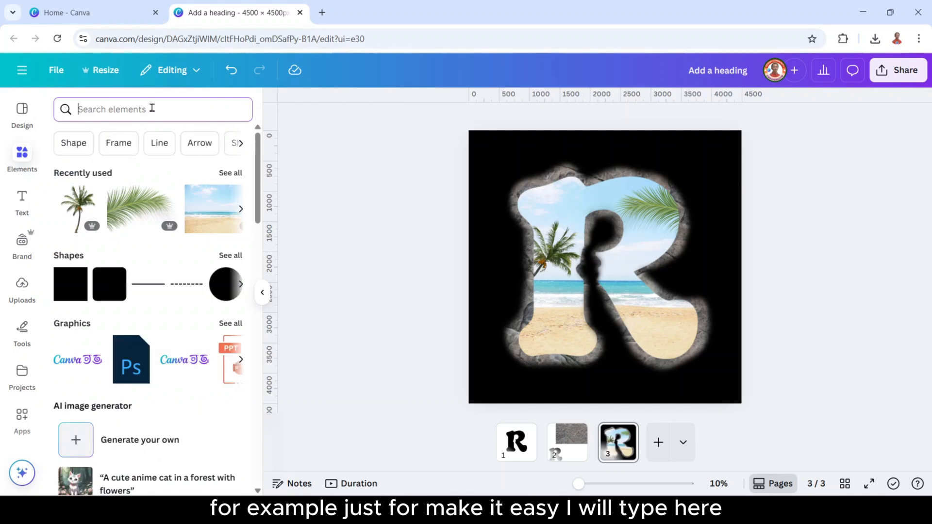
{"action": "type", "text": "m"}
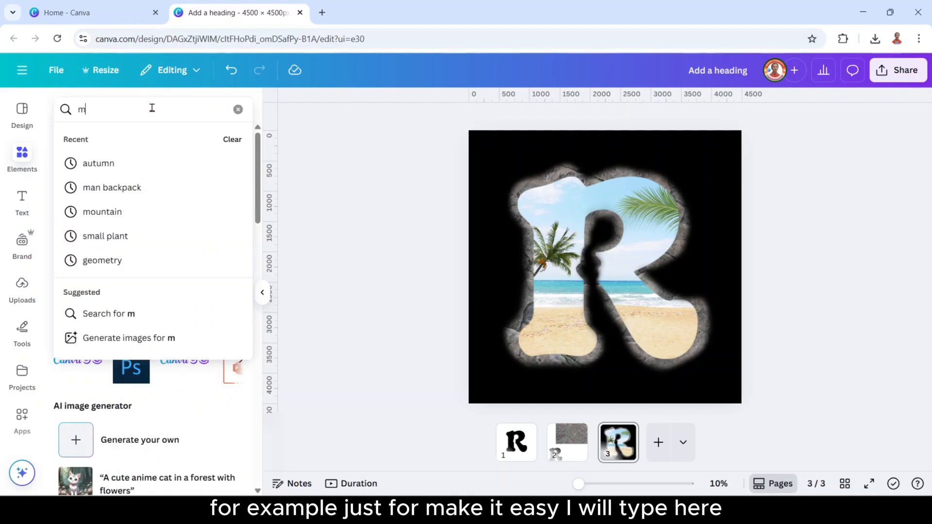
{"action": "type", "text": "an backpack"}
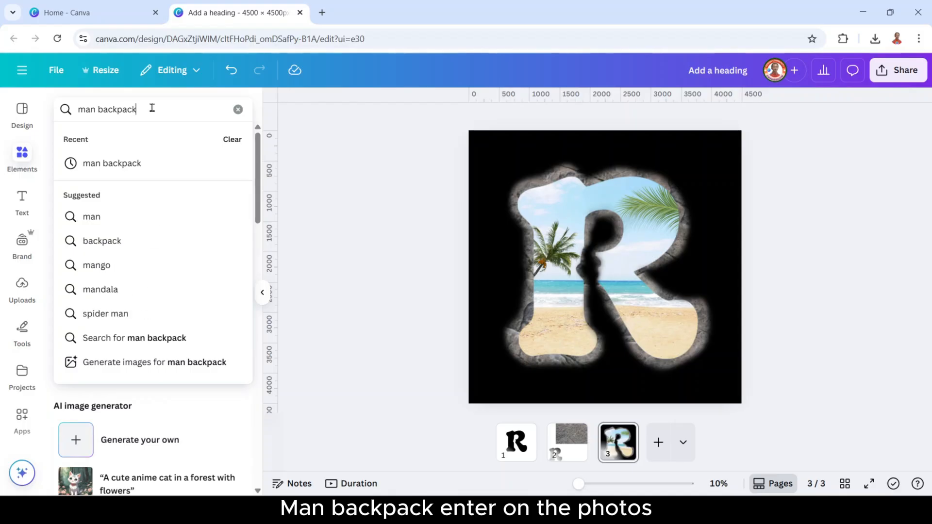
{"action": "key", "text": "Return"}
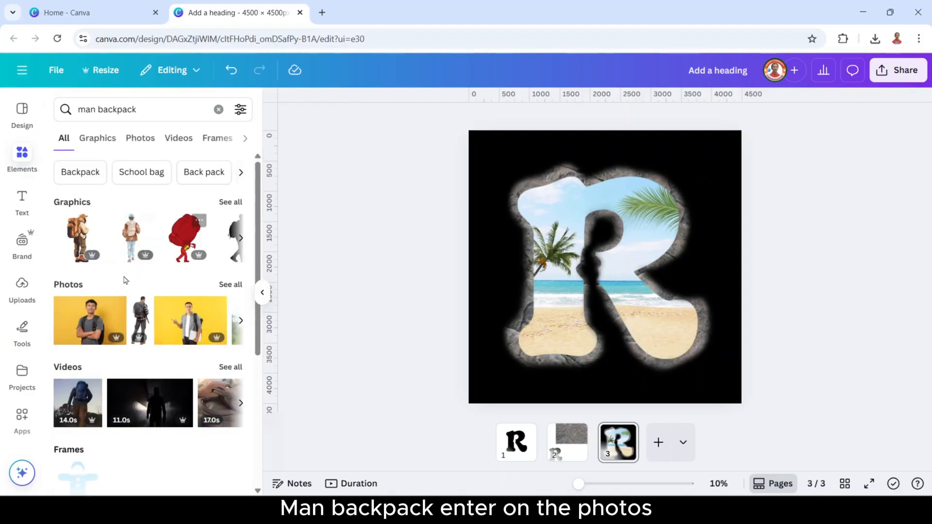
{"action": "left_click", "coordinate": [231, 286]}
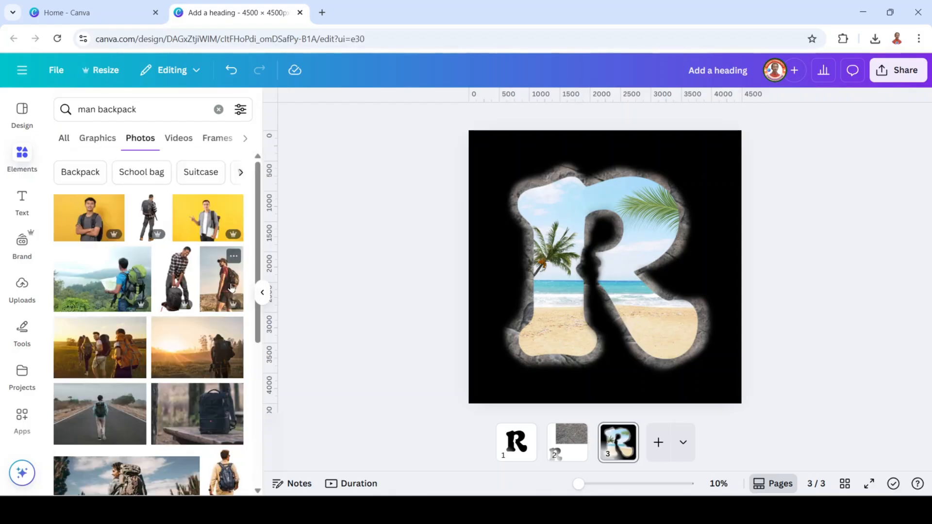
Step: Add the cut-out photo of the man walking with a dark backpack, shrink it and stand it on the sand at the R's lower left foot
{"action": "scroll", "coordinate": [203, 320], "scroll_direction": "down", "scroll_amount": 4}
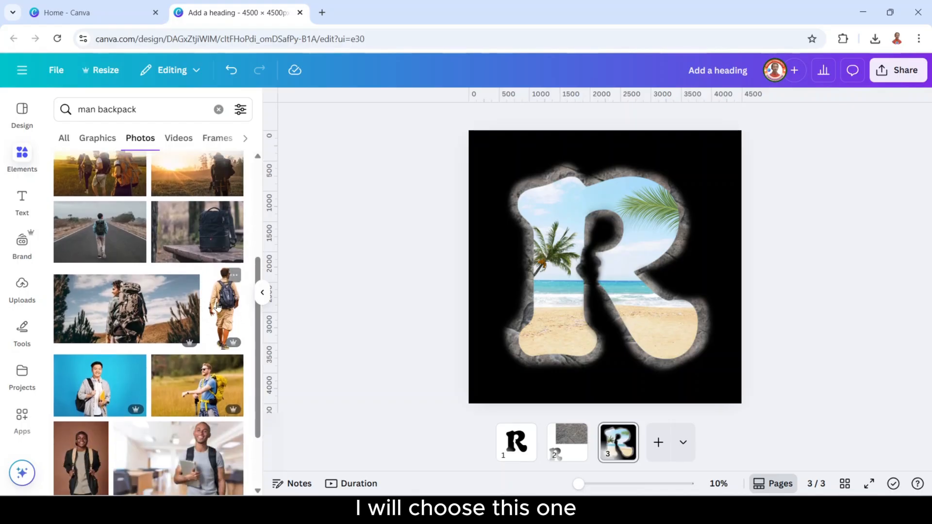
{"action": "left_click", "coordinate": [212, 319]}
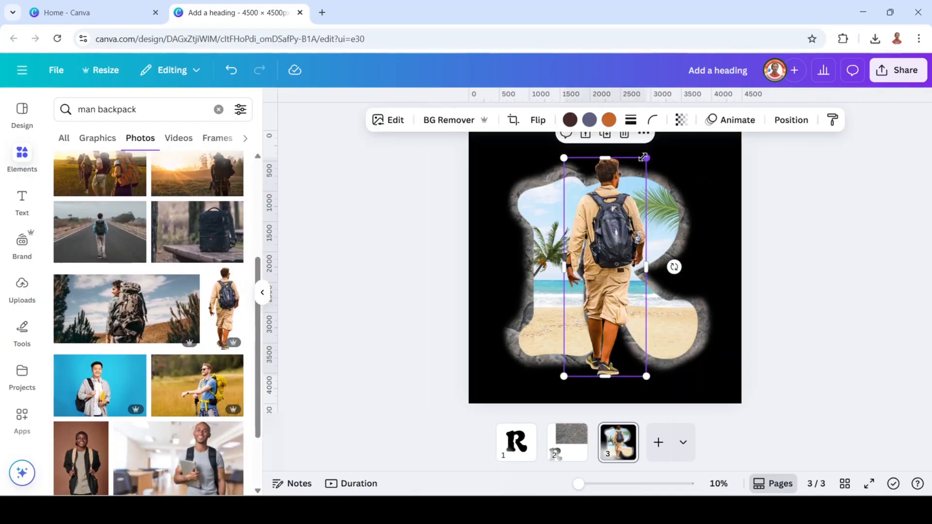
{"action": "left_click_drag", "start_coordinate": [643, 157], "coordinate": [586, 308]}
{"action": "left_click_drag", "start_coordinate": [577, 350], "coordinate": [553, 342]}
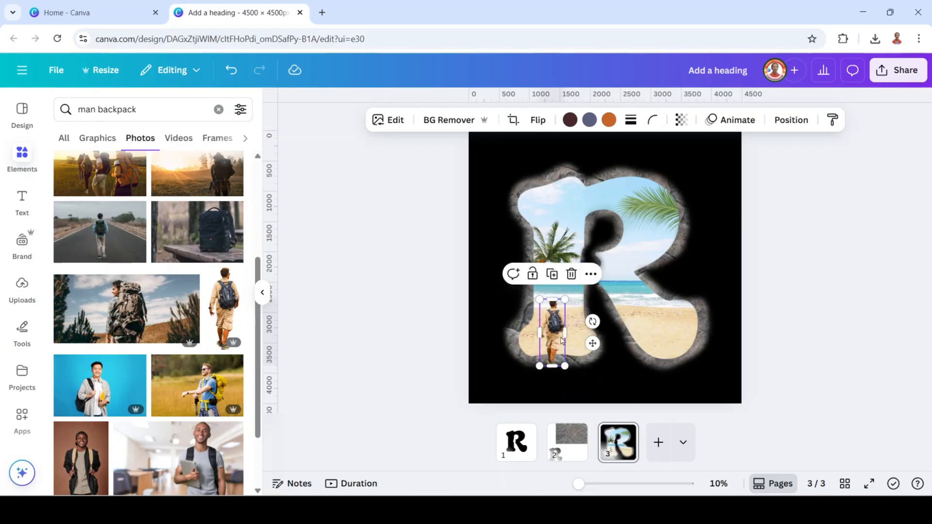
Step: Darken the backpacker photo by lowering its brightness to about -71
{"action": "left_click", "coordinate": [400, 125]}
{"action": "left_click", "coordinate": [123, 209]}
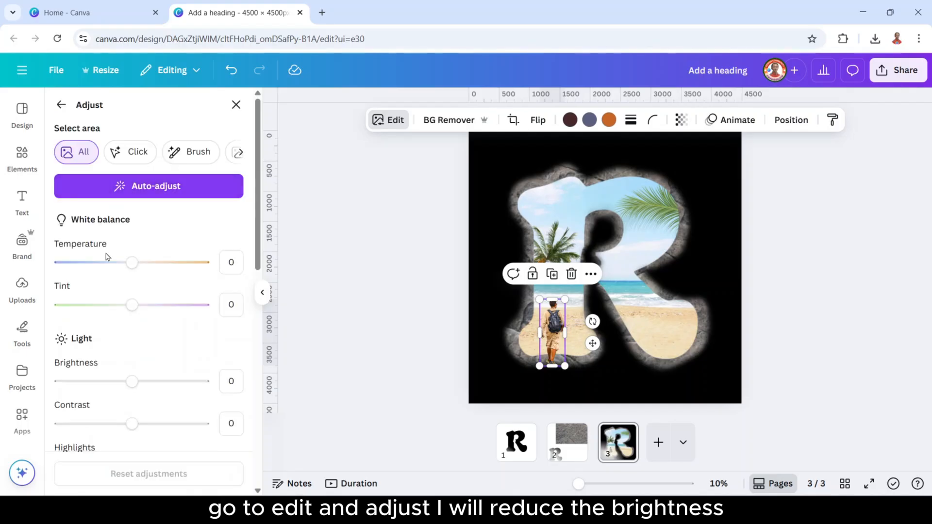
{"action": "left_click", "coordinate": [84, 382]}
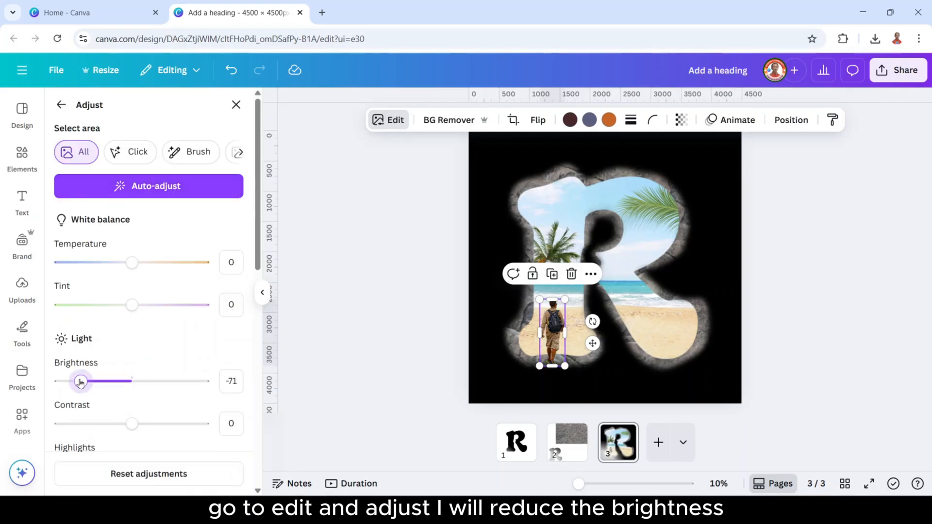
{"action": "left_click_drag", "start_coordinate": [81, 382], "coordinate": [79, 382]}
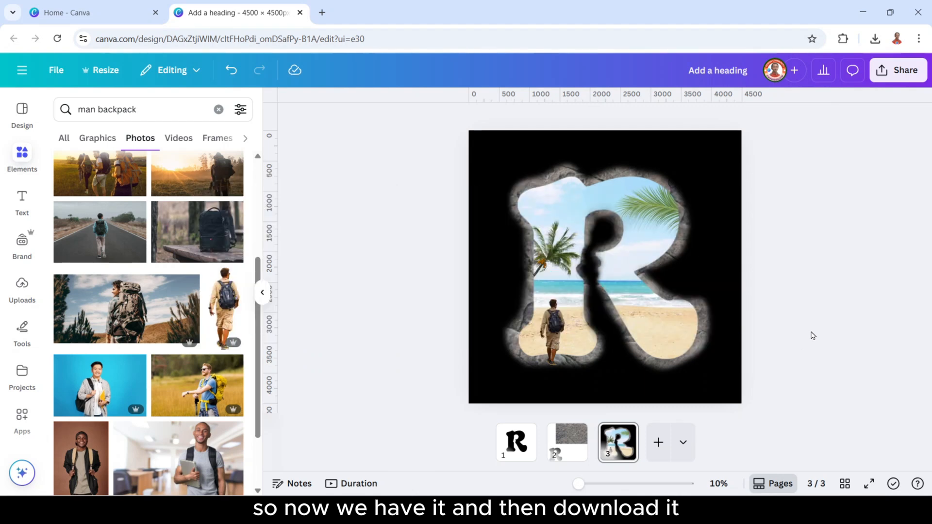
Step: Download only the current page (Page 3) as a PNG at 4,500 × 4,500 px
{"action": "left_click", "coordinate": [898, 73]}
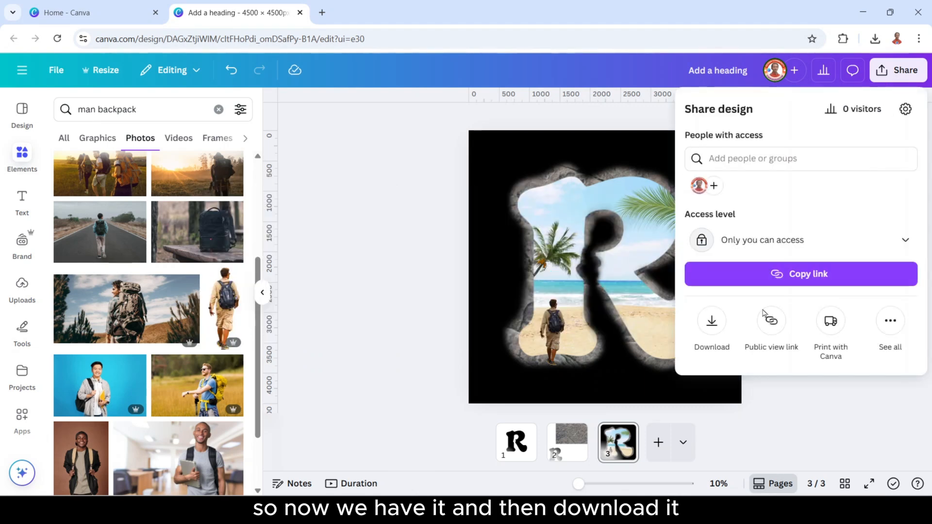
{"action": "left_click", "coordinate": [718, 323]}
{"action": "left_click", "coordinate": [832, 326]}
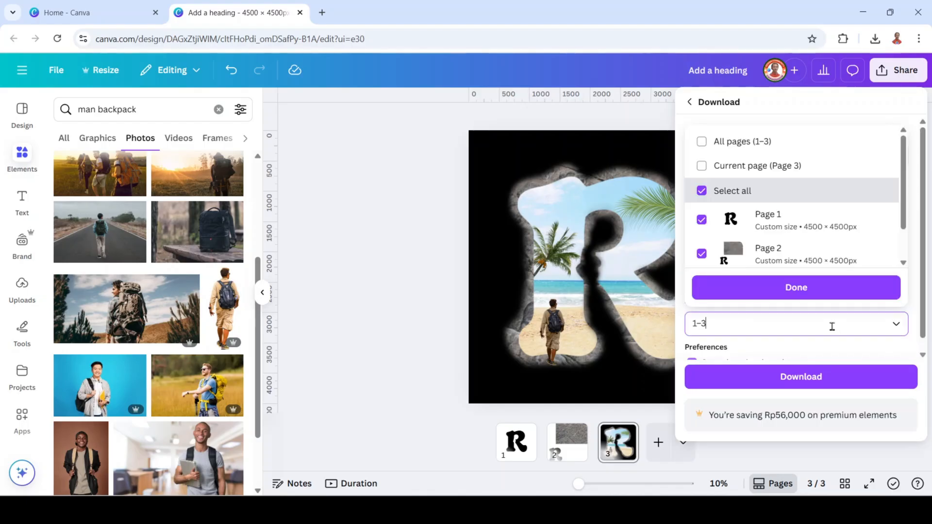
{"action": "left_click", "coordinate": [751, 162]}
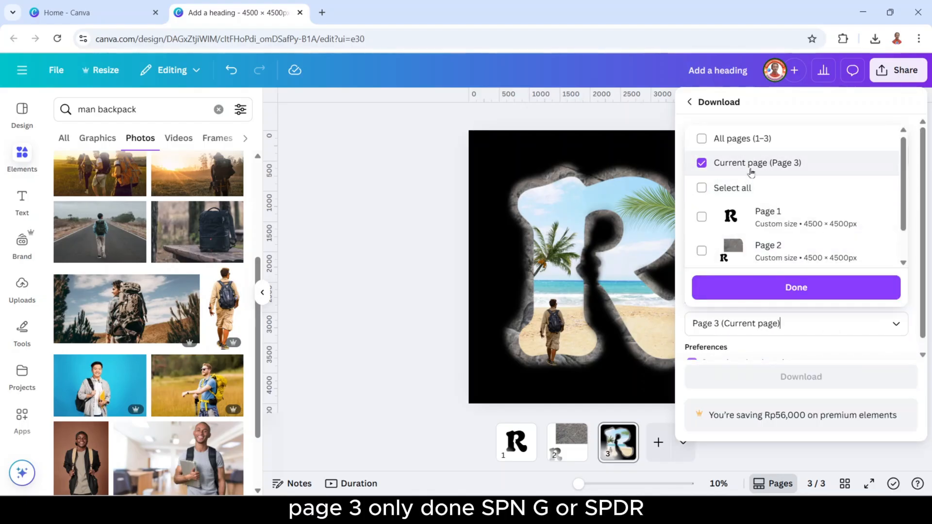
{"action": "left_click", "coordinate": [751, 287]}
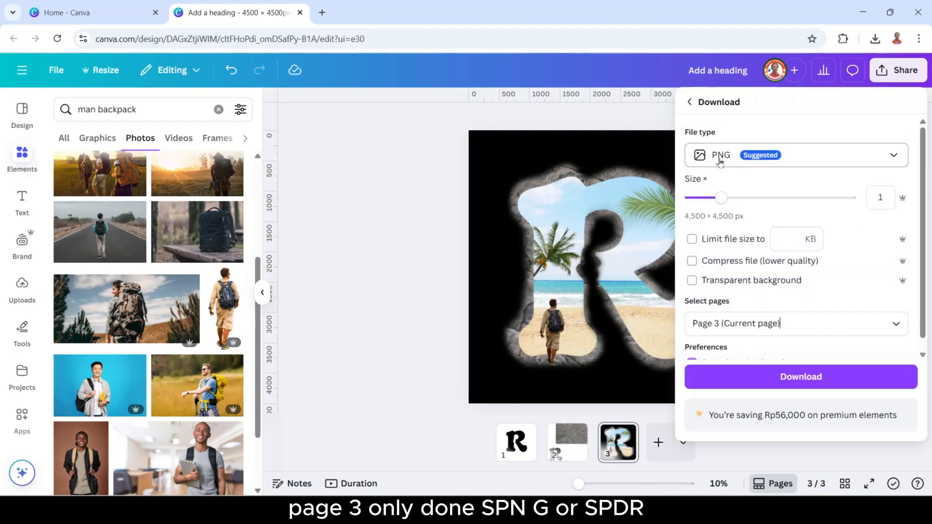
{"action": "left_click", "coordinate": [815, 378]}
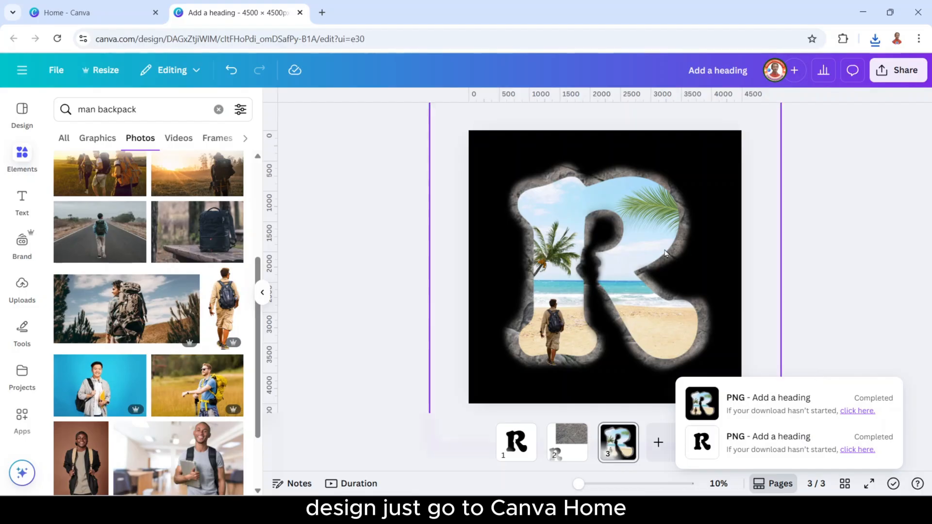
Step: Return to the Canva home page, open the Mockups app and show the T-shirts collection under Apparel
{"action": "left_click", "coordinate": [79, 13]}
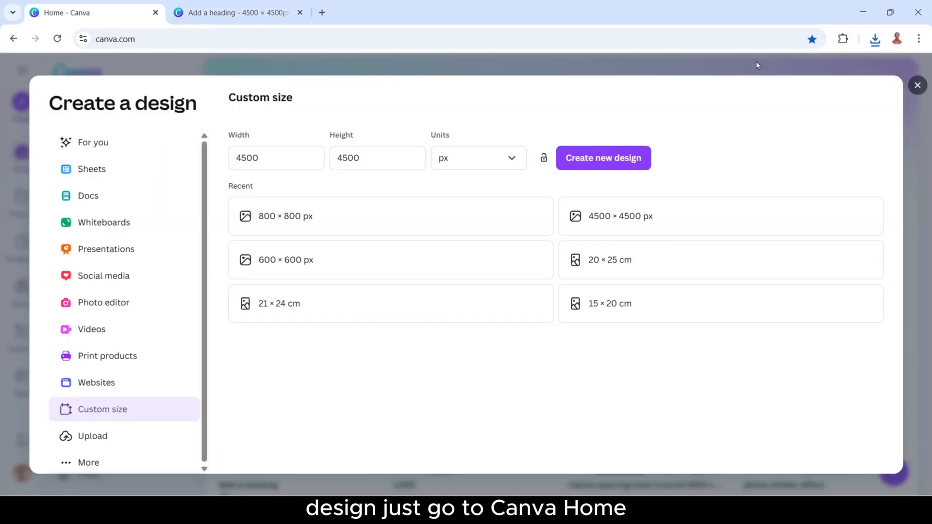
{"action": "left_click", "coordinate": [917, 85]}
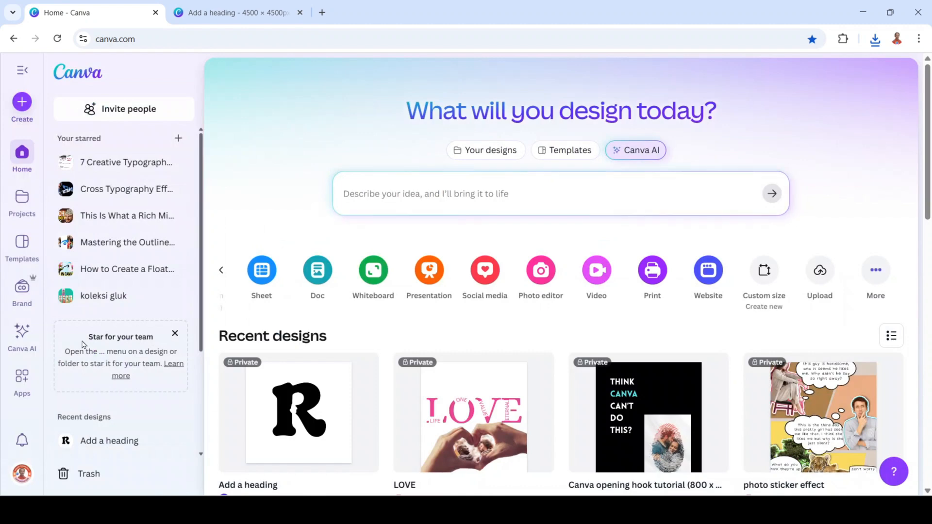
{"action": "left_click", "coordinate": [21, 377]}
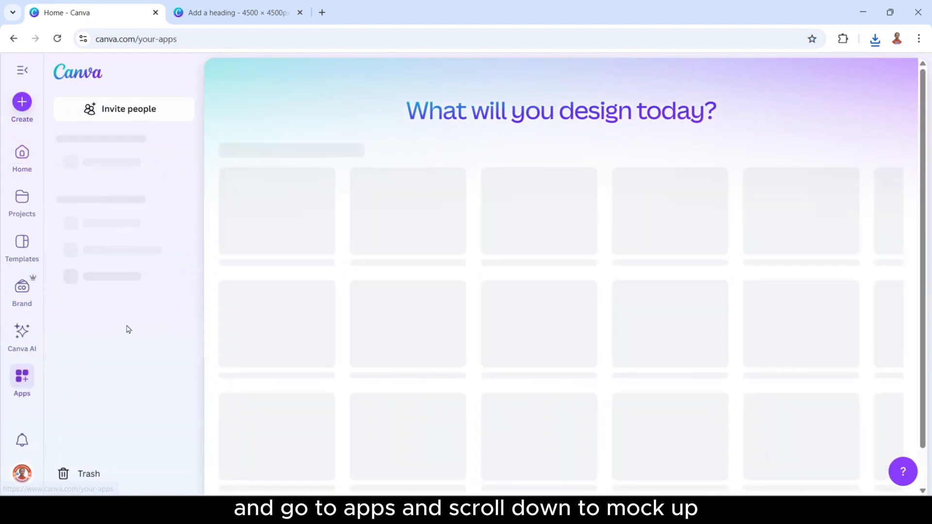
{"action": "scroll", "coordinate": [121, 347], "scroll_direction": "down", "scroll_amount": 3}
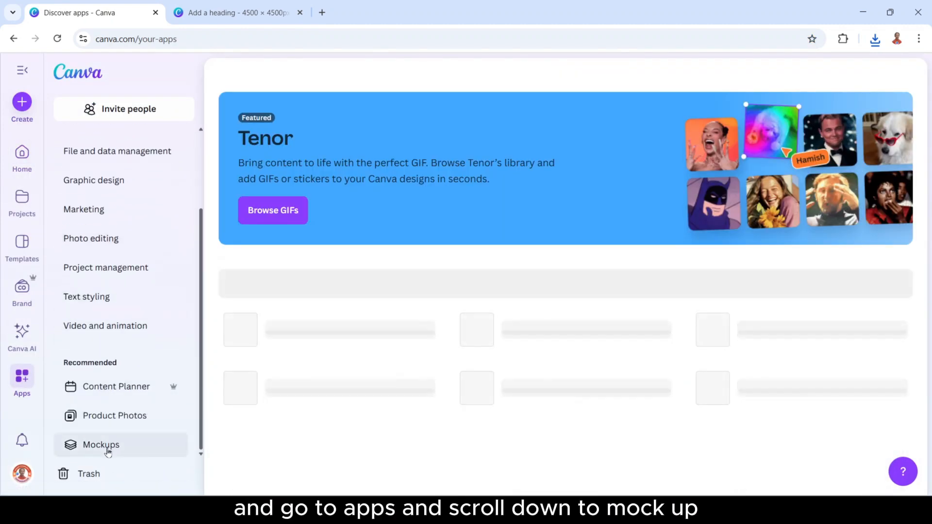
{"action": "left_click", "coordinate": [108, 449]}
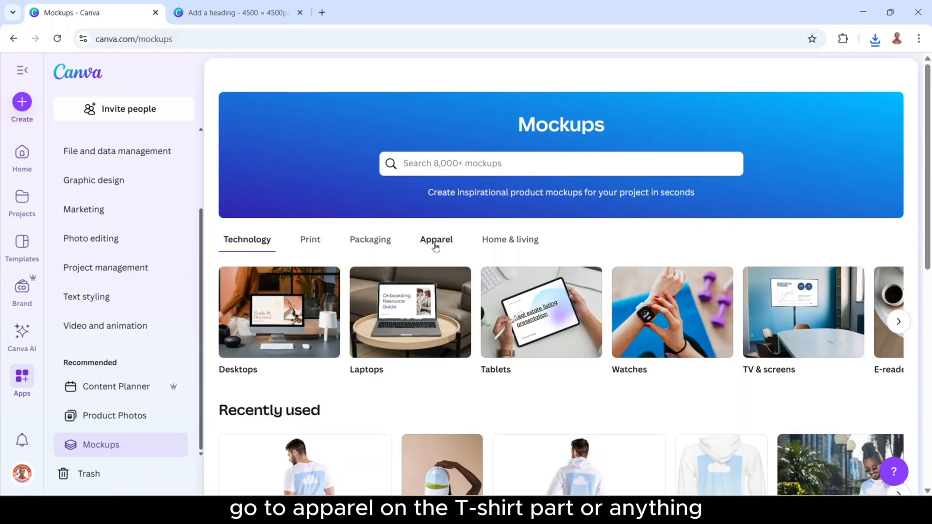
{"action": "left_click", "coordinate": [436, 246]}
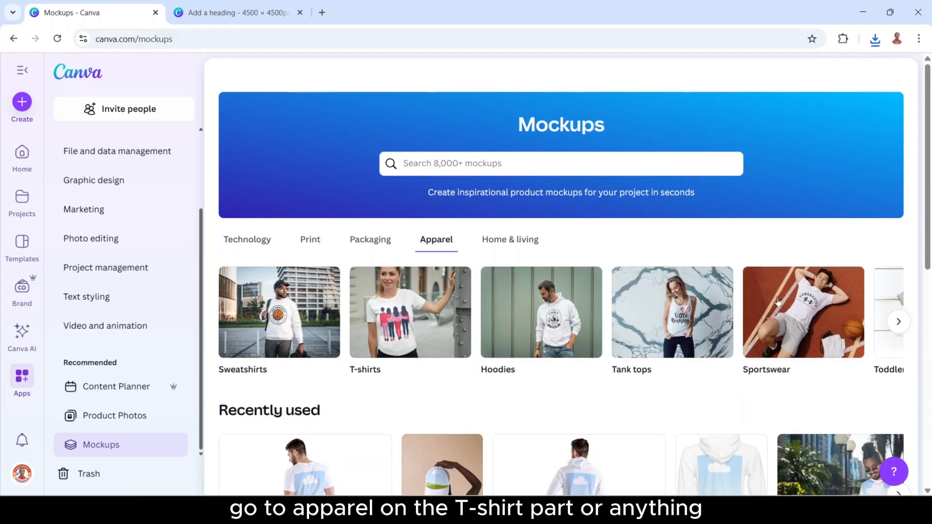
{"action": "left_click", "coordinate": [412, 320]}
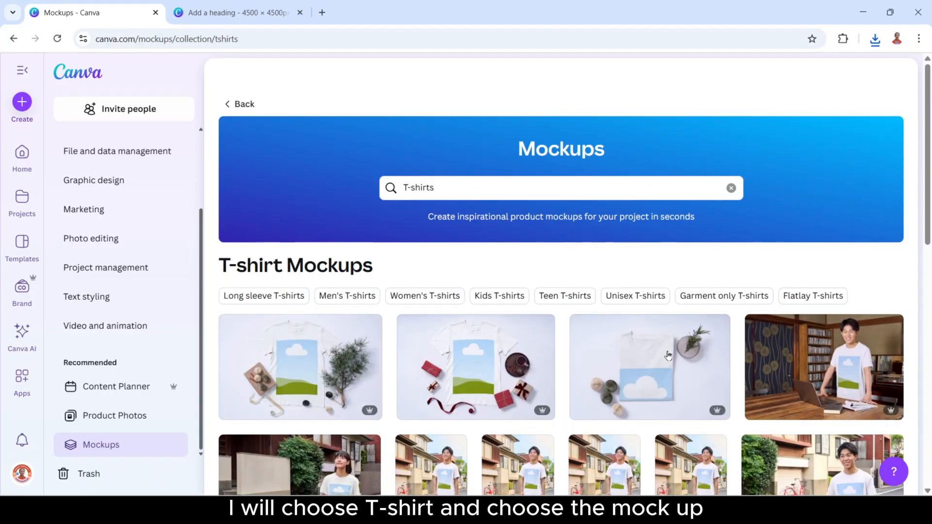
Step: Choose the T-shirt mockup of the man seen from behind on a plain white background
{"action": "scroll", "coordinate": [668, 356], "scroll_direction": "down", "scroll_amount": 9}
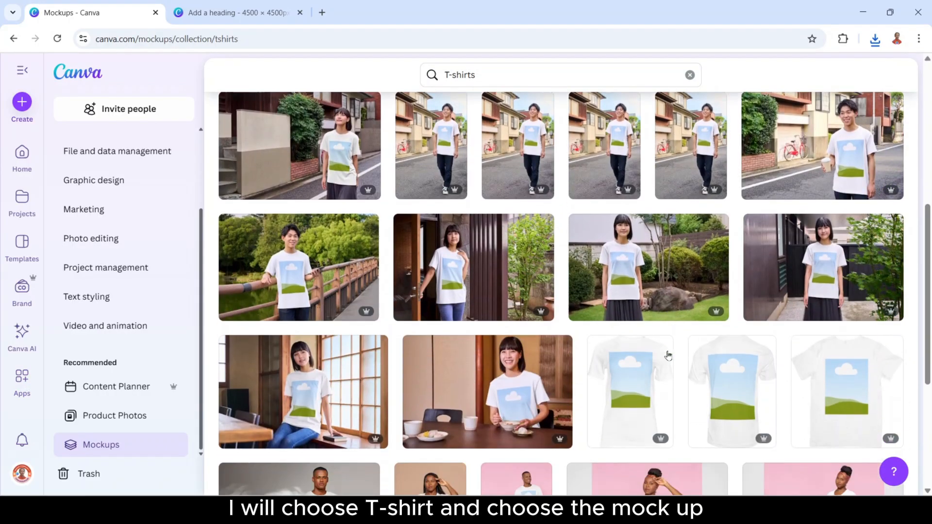
{"action": "scroll", "coordinate": [668, 356], "scroll_direction": "down", "scroll_amount": 10}
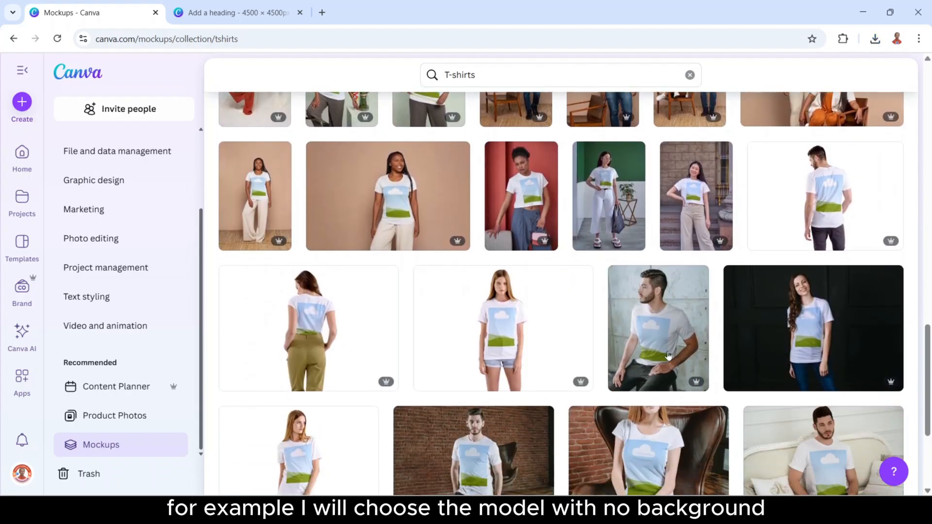
{"action": "scroll", "coordinate": [673, 375], "scroll_direction": "down", "scroll_amount": 5}
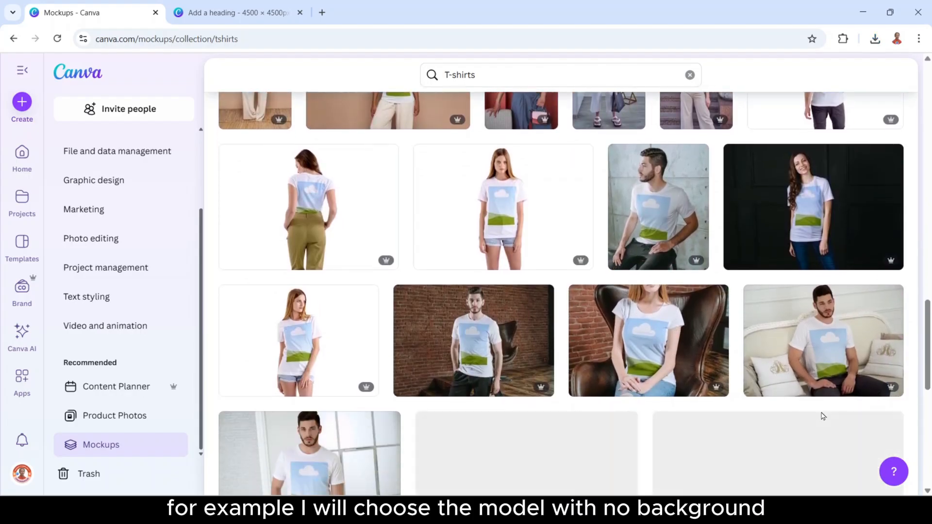
{"action": "scroll", "coordinate": [815, 423], "scroll_direction": "up", "scroll_amount": 5}
{"action": "scroll", "coordinate": [816, 423], "scroll_direction": "up", "scroll_amount": 2}
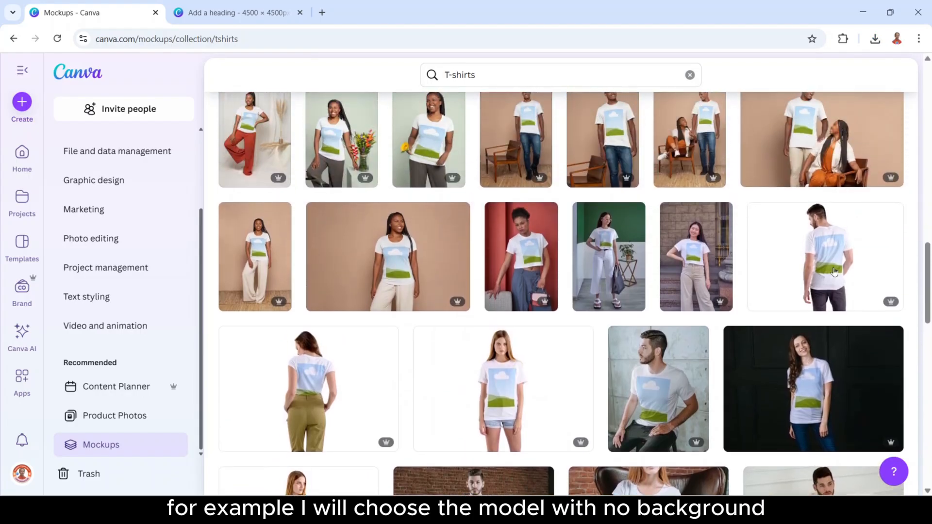
{"action": "left_click", "coordinate": [833, 272]}
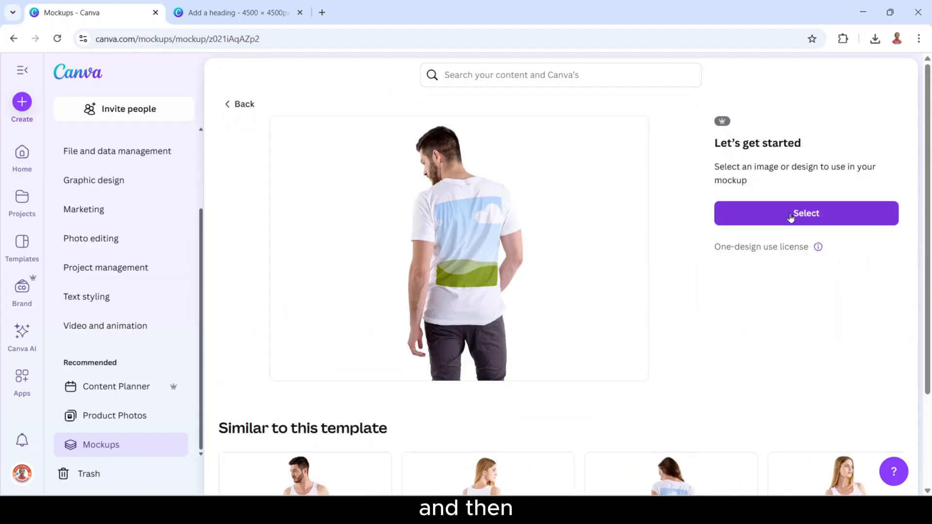
Step: Upload the downloaded R design "Add a heading (41)" from the Downloads folder and apply it to the T-shirt mockup
{"action": "left_click", "coordinate": [791, 217]}
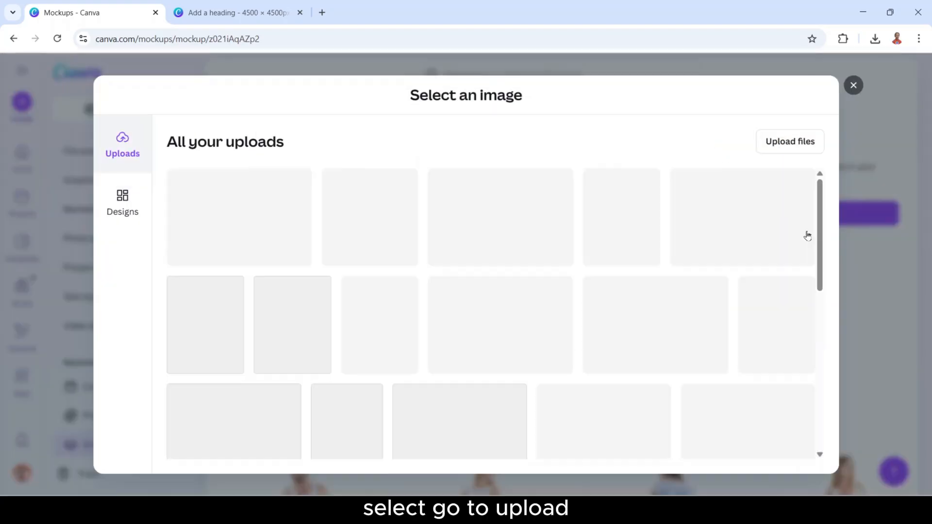
{"action": "left_click", "coordinate": [798, 144]}
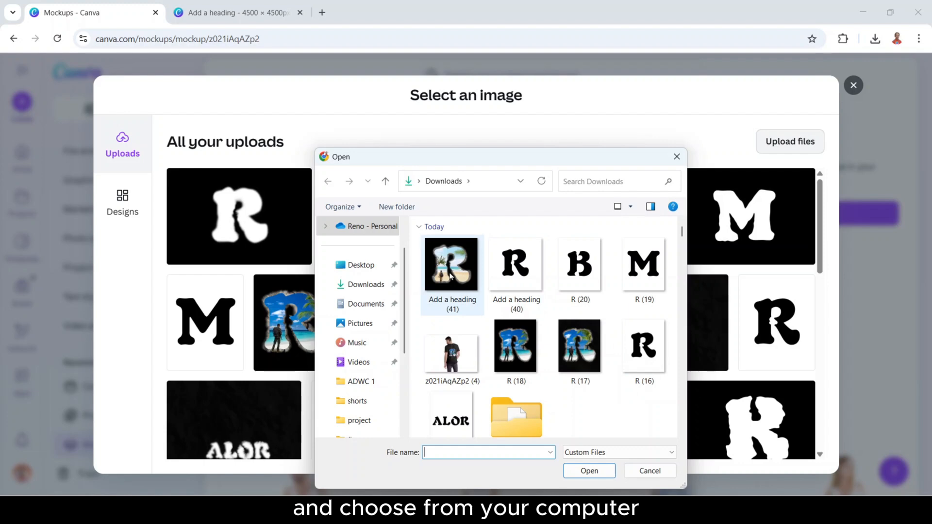
{"action": "left_click", "coordinate": [450, 274]}
{"action": "left_click", "coordinate": [589, 470]}
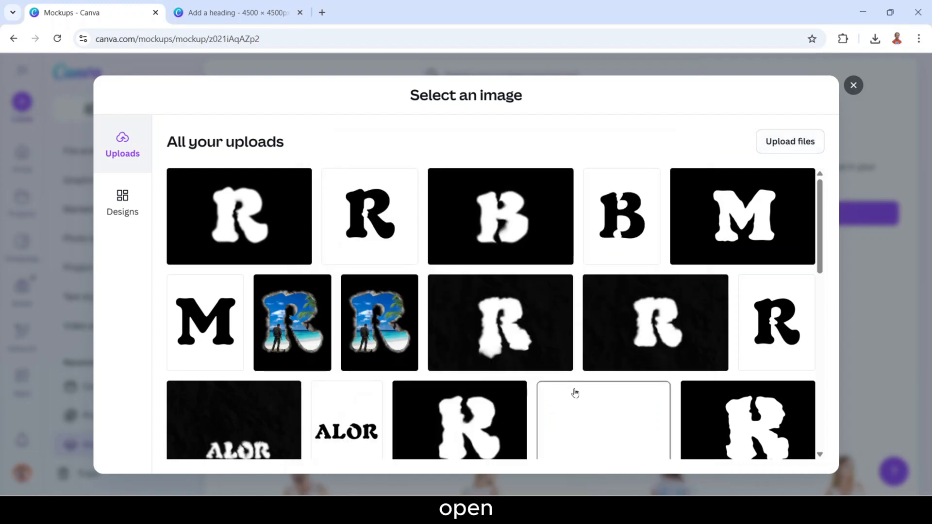
{"action": "left_click", "coordinate": [210, 208]}
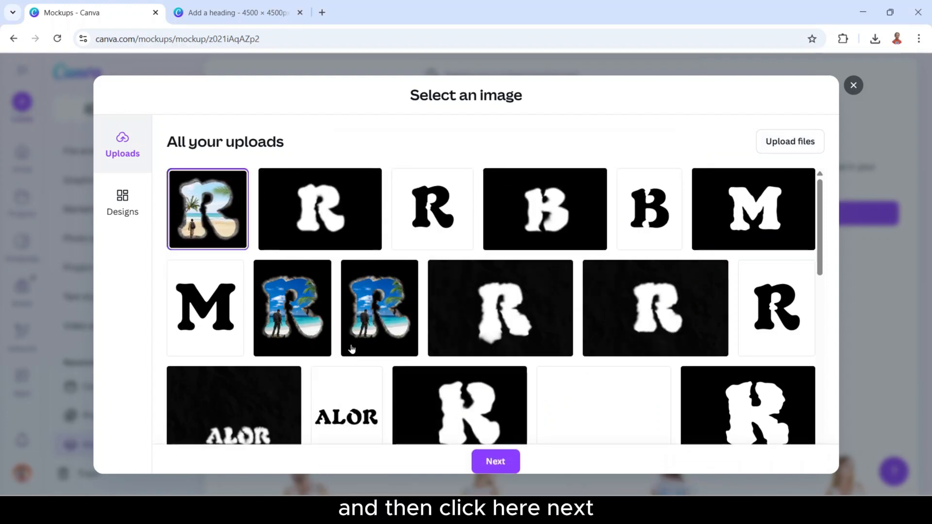
{"action": "left_click", "coordinate": [500, 462]}
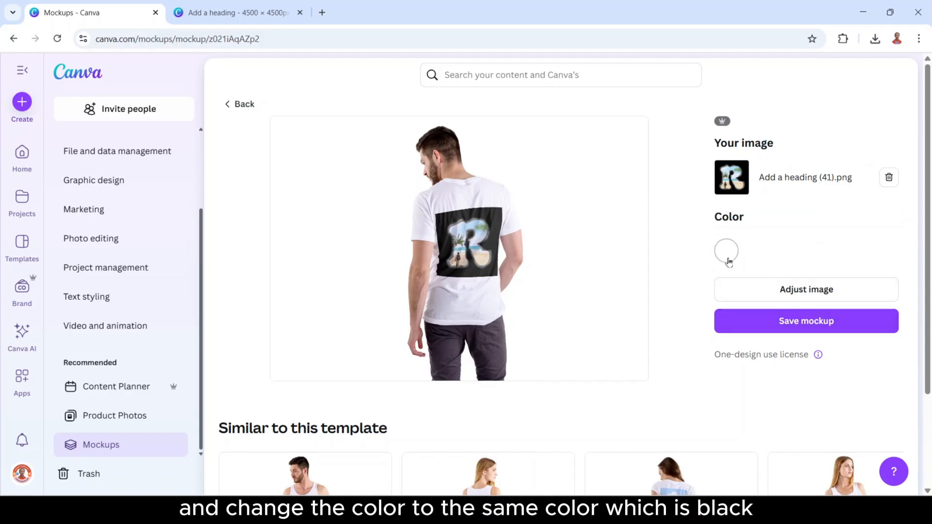
Step: Set the T-shirt colour to black, #000000, to match the design's background
{"action": "left_click", "coordinate": [726, 251]}
{"action": "left_click_drag", "start_coordinate": [730, 336], "coordinate": [727, 357]}
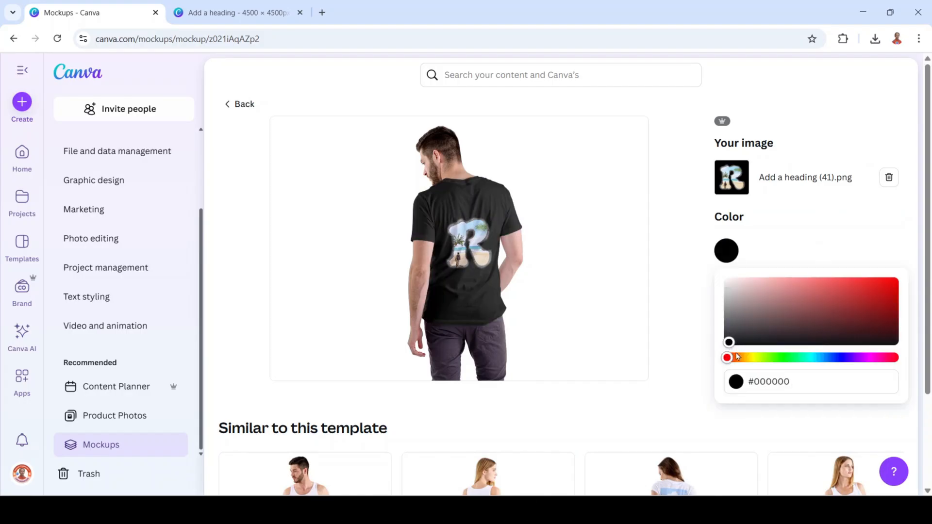
{"action": "left_click", "coordinate": [824, 244]}
Step: Enlarge the R image slightly beyond the print area's width, centre it horizontally a little above the middle and save the adjustment
{"action": "left_click", "coordinate": [809, 290]}
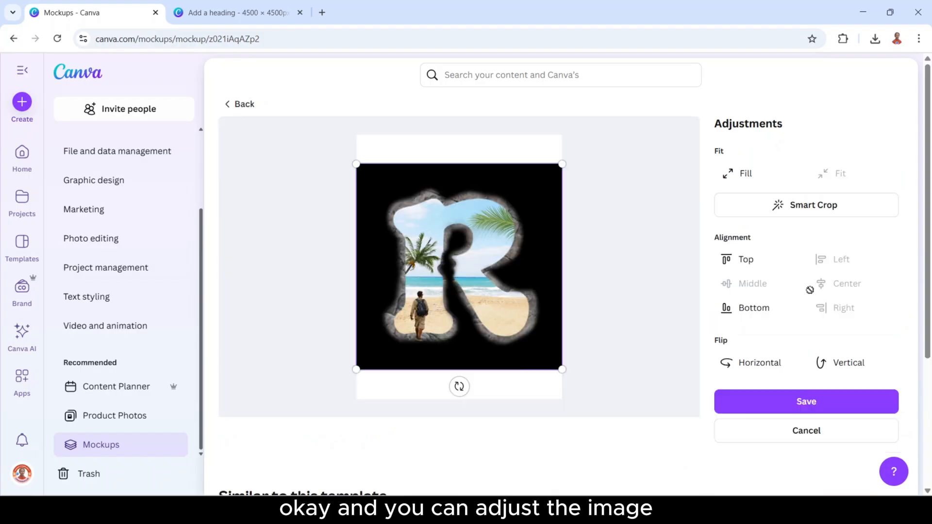
{"action": "left_click_drag", "start_coordinate": [563, 370], "coordinate": [578, 408]}
{"action": "left_click_drag", "start_coordinate": [540, 359], "coordinate": [529, 344]}
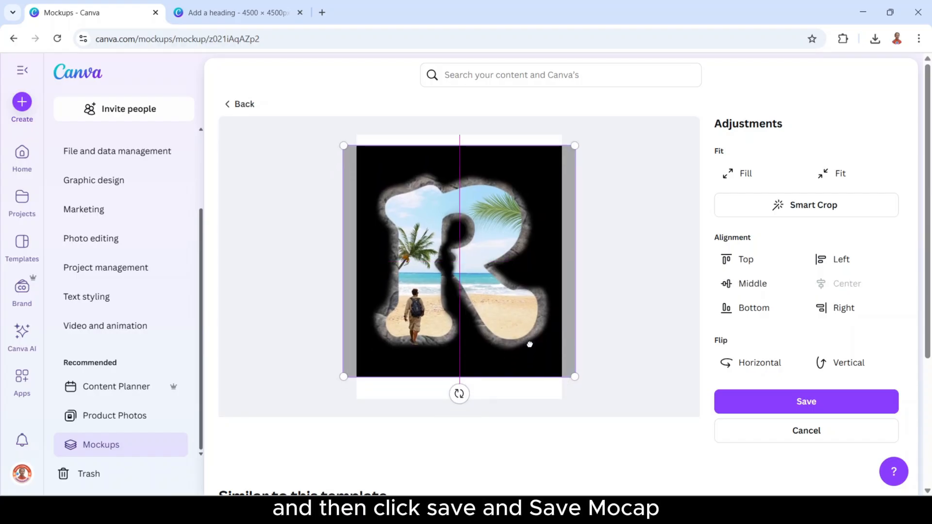
{"action": "left_click", "coordinate": [813, 407]}
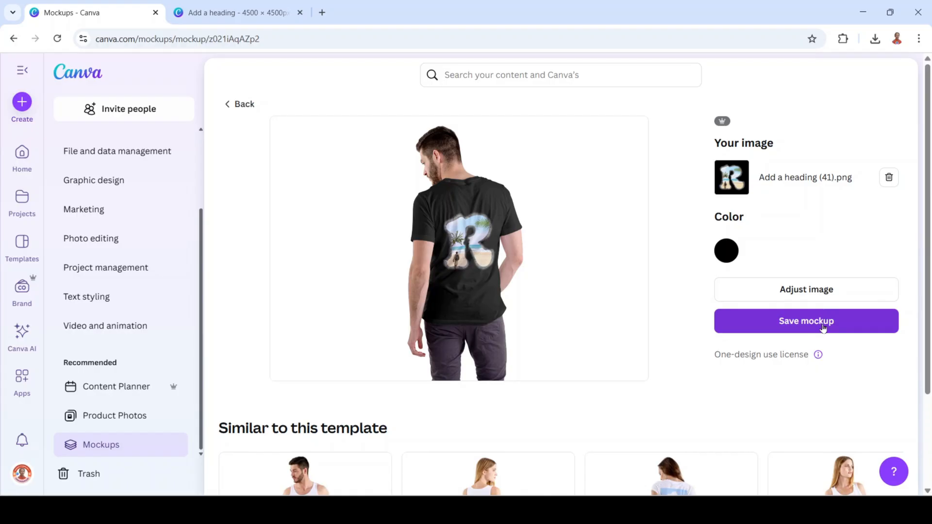
Step: Save the finished T-shirt mockup, download it as an image and open the downloaded file
{"action": "left_click", "coordinate": [823, 328]}
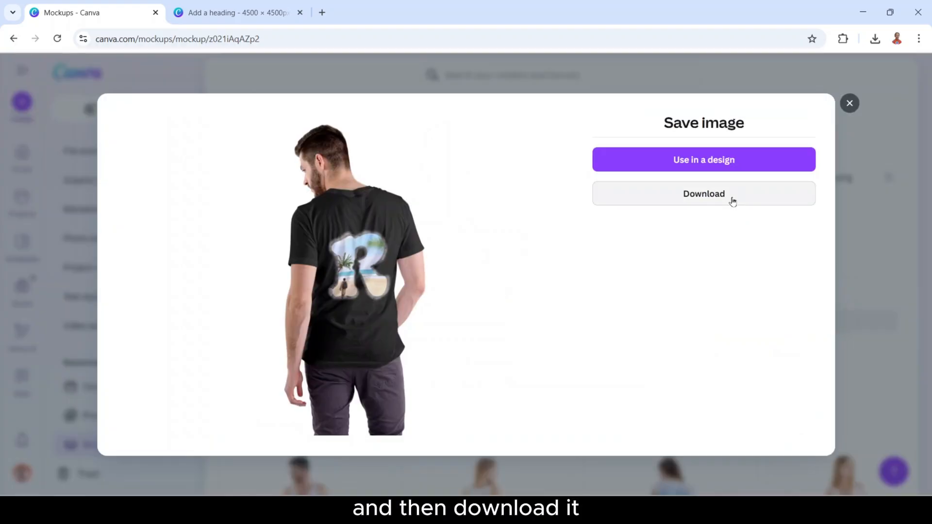
{"action": "left_click", "coordinate": [733, 201]}
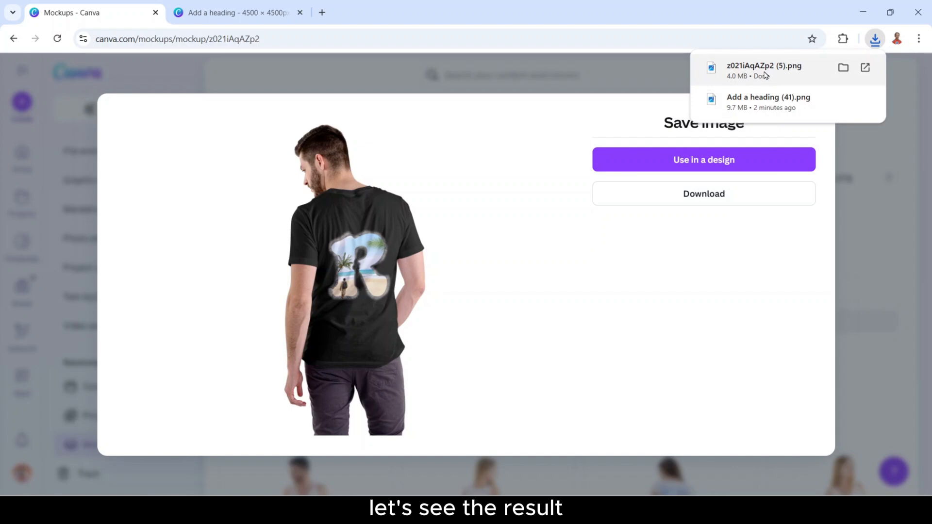
{"action": "left_click", "coordinate": [764, 71]}
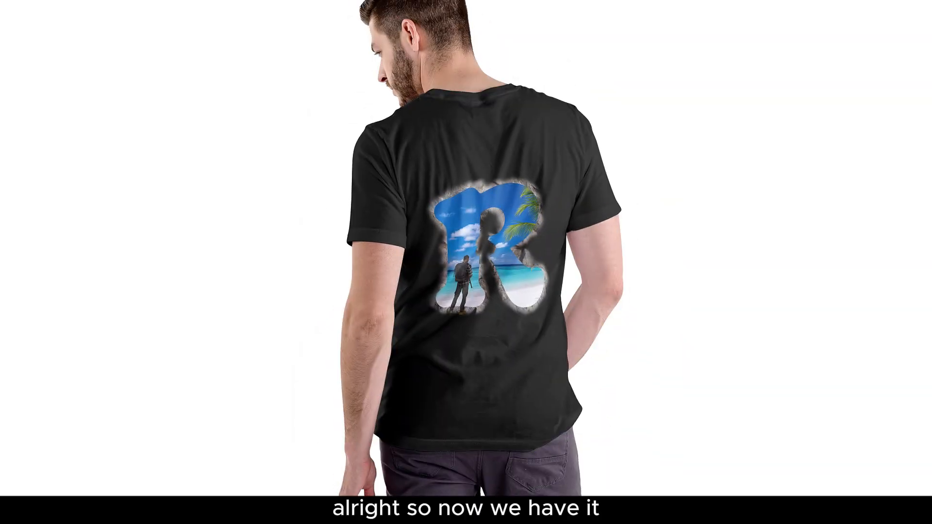